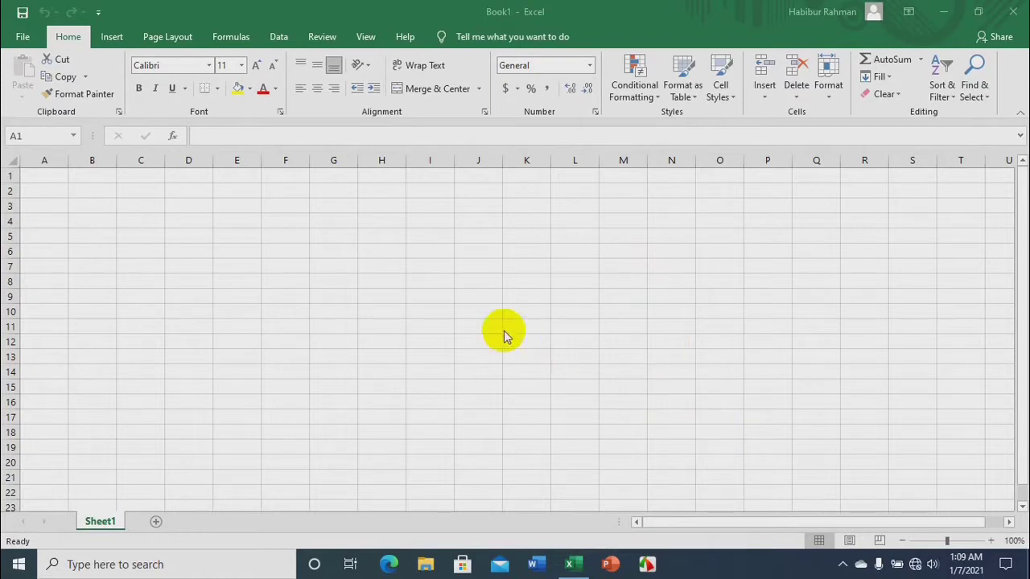
# Step: Enter the name "Rohit Sharma" in cell A2 with the sheet enlarged to 232%
pyautogui.click(948, 541)
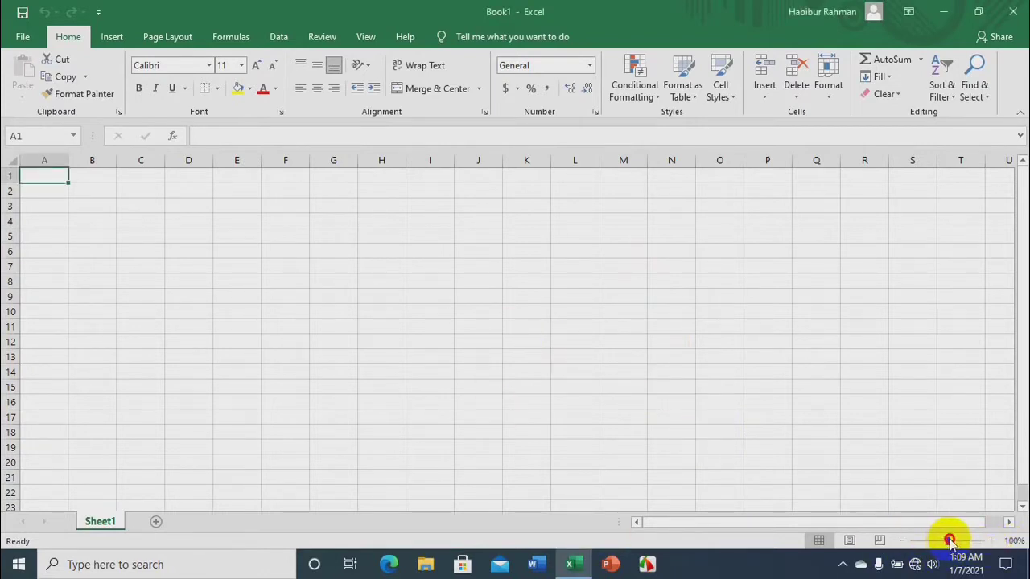
pyautogui.click(965, 541)
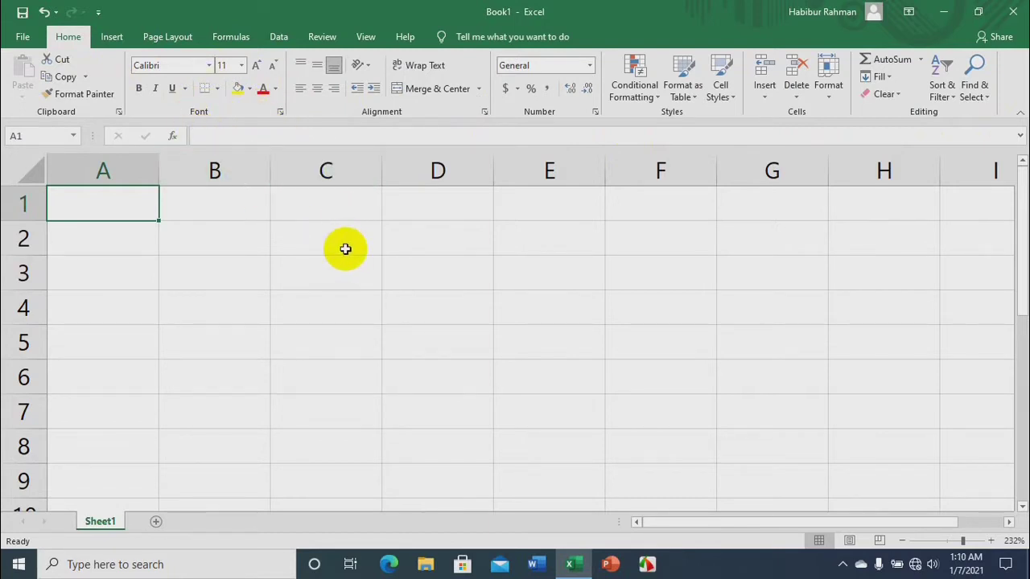
pyautogui.click(123, 241)
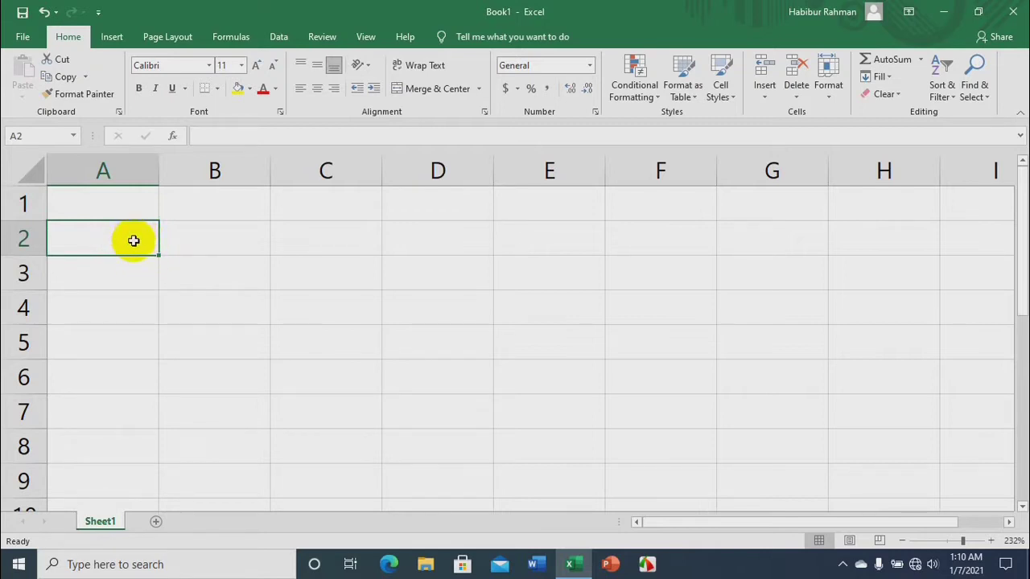
pyautogui.click(223, 238)
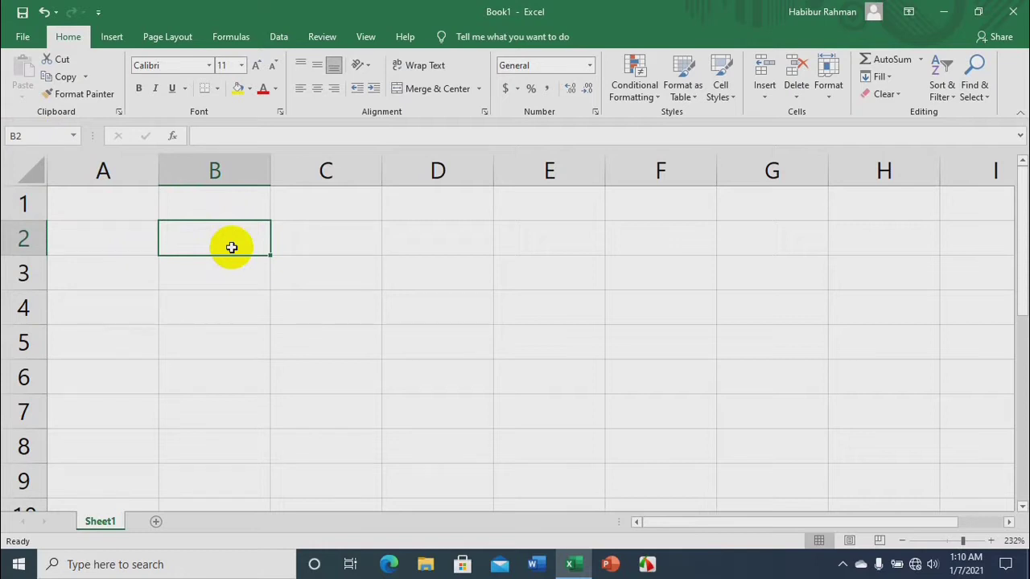
pyautogui.click(112, 243)
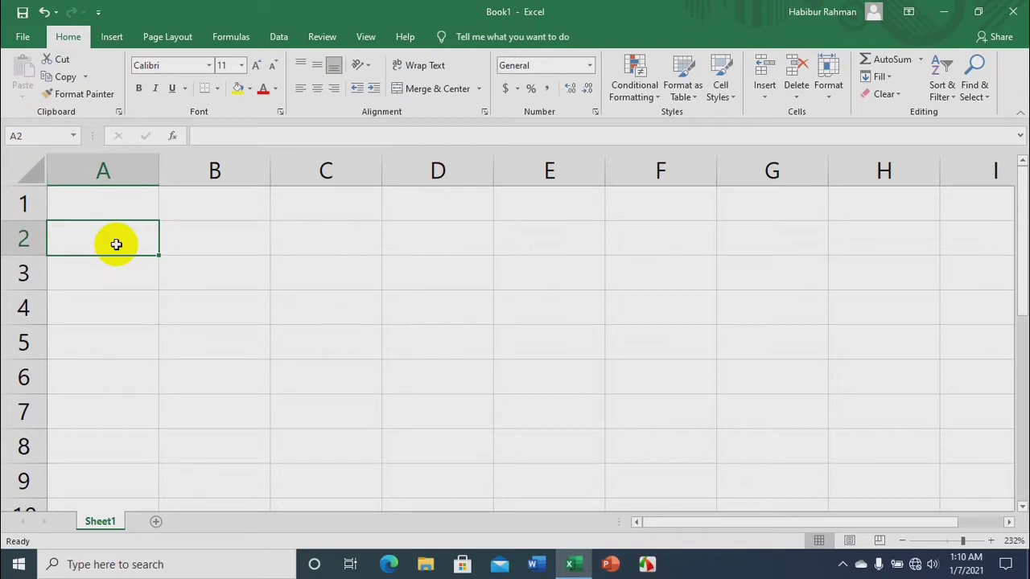
pyautogui.write('R')
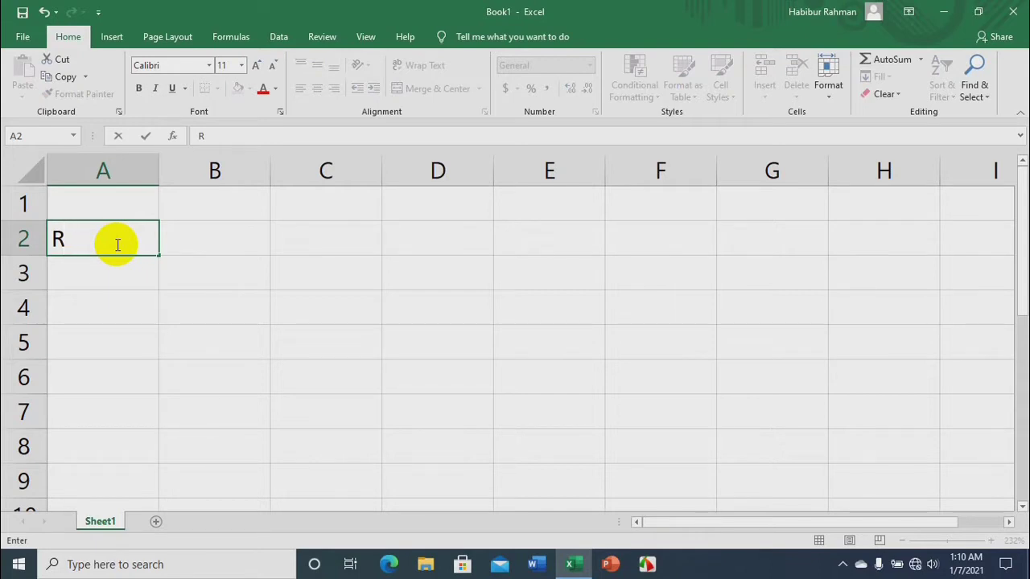
pyautogui.write('ohit')
pyautogui.write('S')
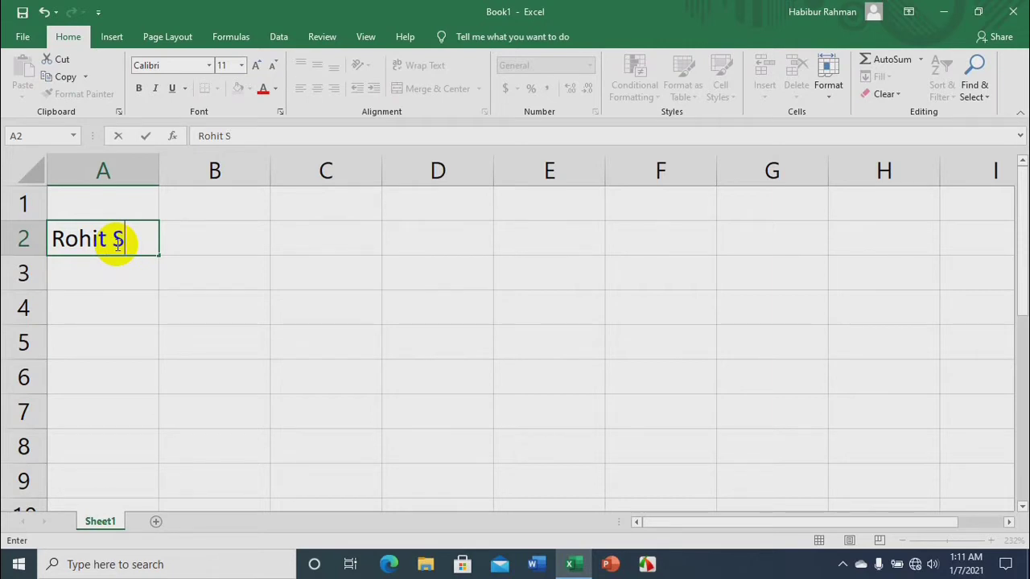
pyautogui.write('harma')
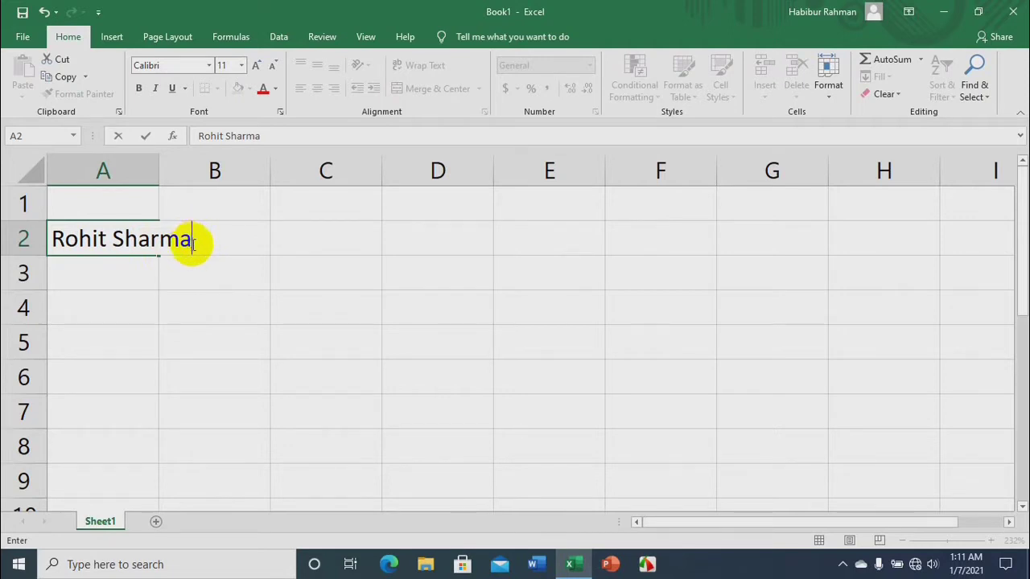
pyautogui.click(339, 363)
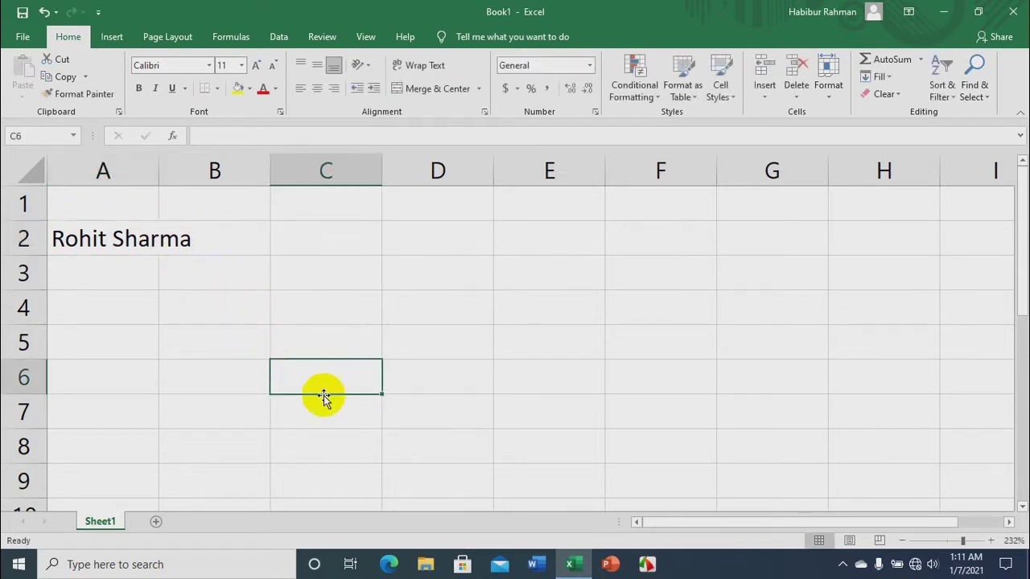
# Step: Resize column A so that it is just wide enough for the name in A2
pyautogui.click(95, 239)
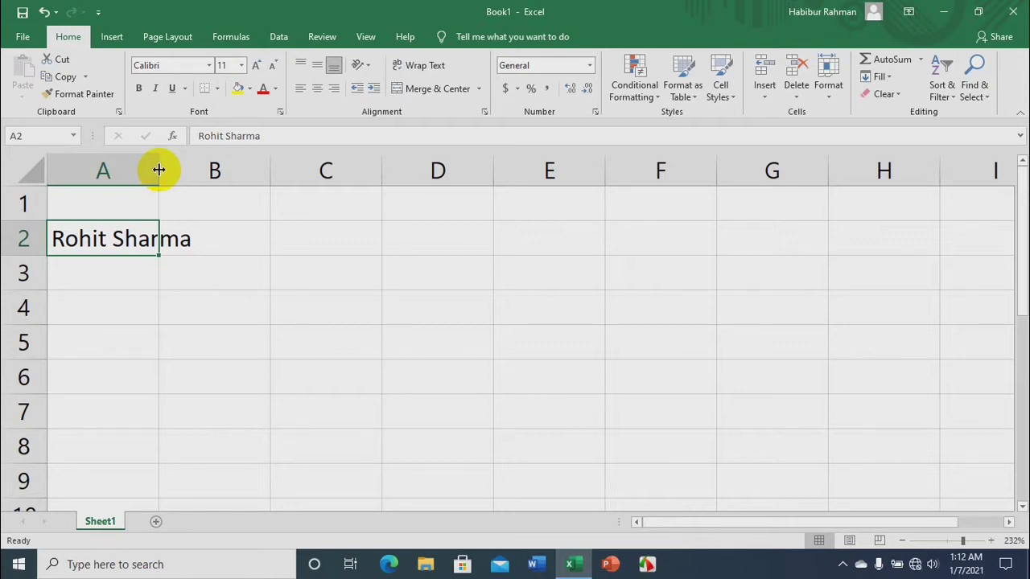
pyautogui.moveTo(159, 169); pyautogui.dragTo(158, 169)
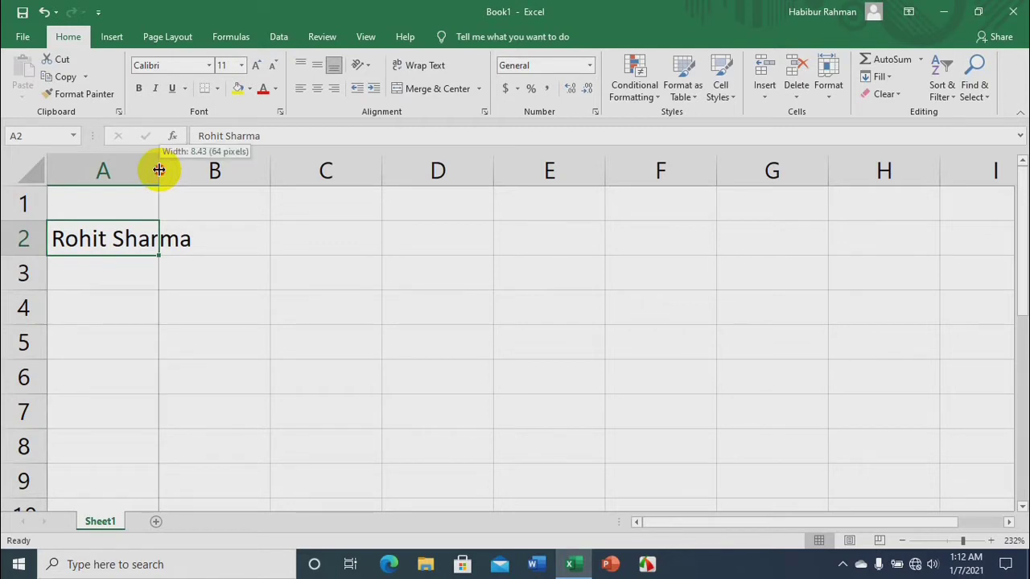
pyautogui.moveTo(158, 169); pyautogui.dragTo(194, 172)
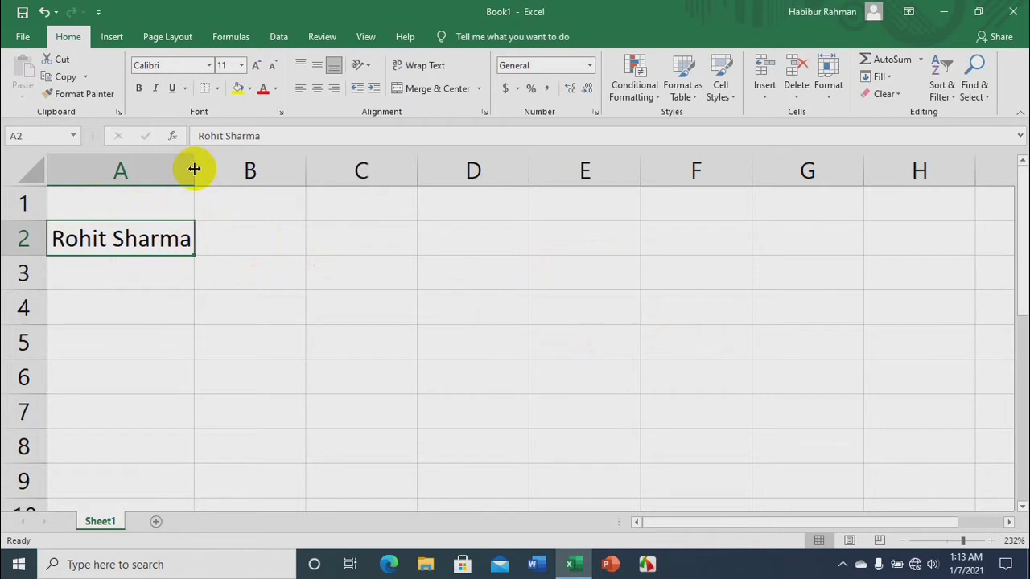
pyautogui.moveTo(194, 168); pyautogui.dragTo(260, 177)
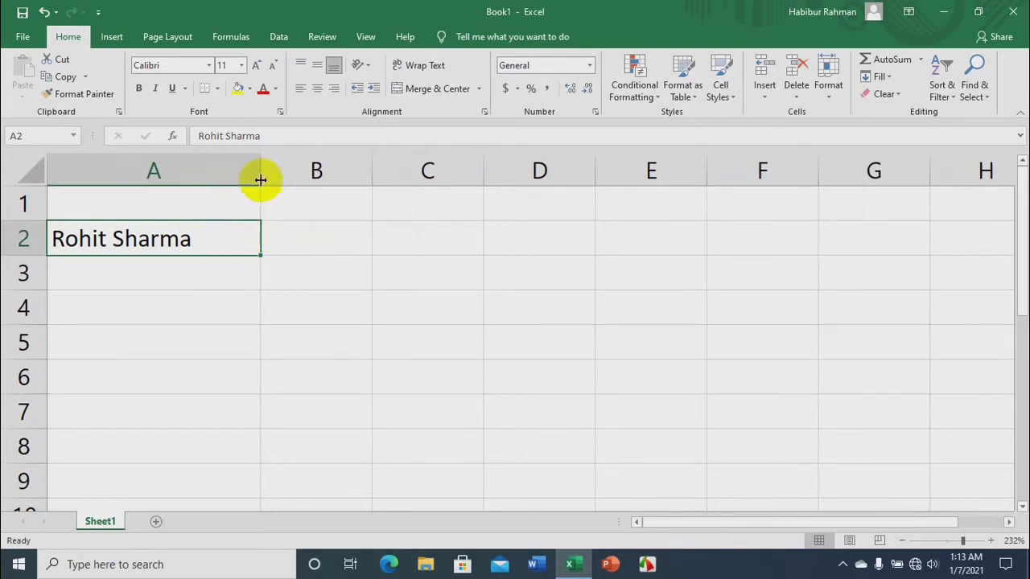
pyautogui.moveTo(262, 170); pyautogui.dragTo(262, 169)
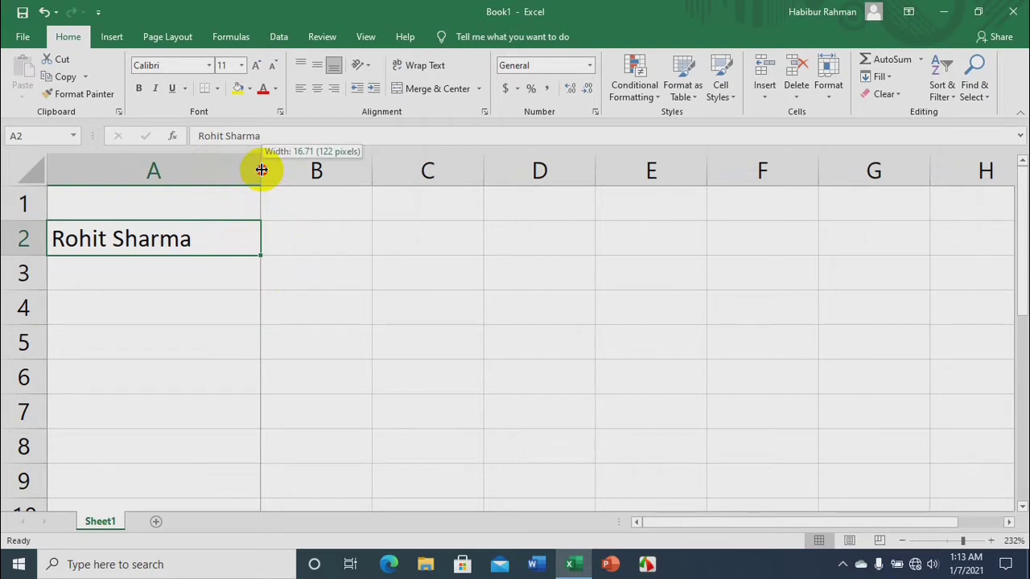
pyautogui.moveTo(261, 170); pyautogui.dragTo(197, 164)
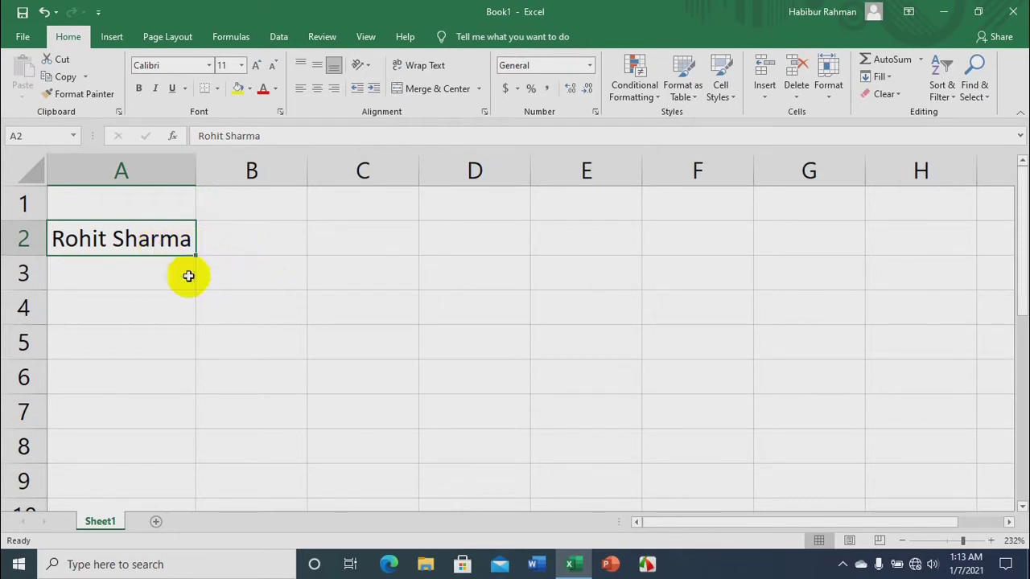
# Step: Enter the name "Litton Kumer Das" in cell A3
pyautogui.click(137, 280)
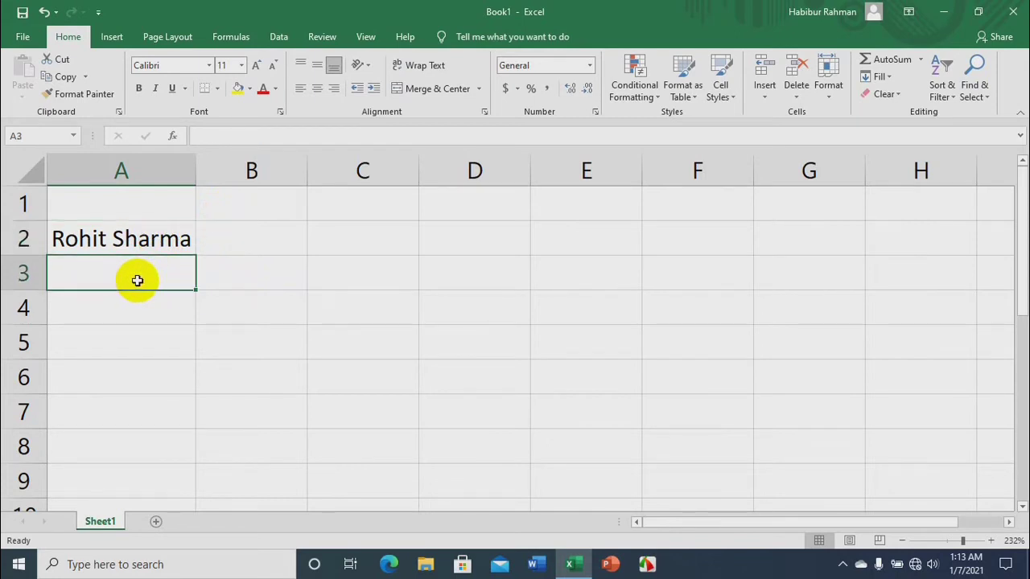
pyautogui.write('Litton Kumer Das')
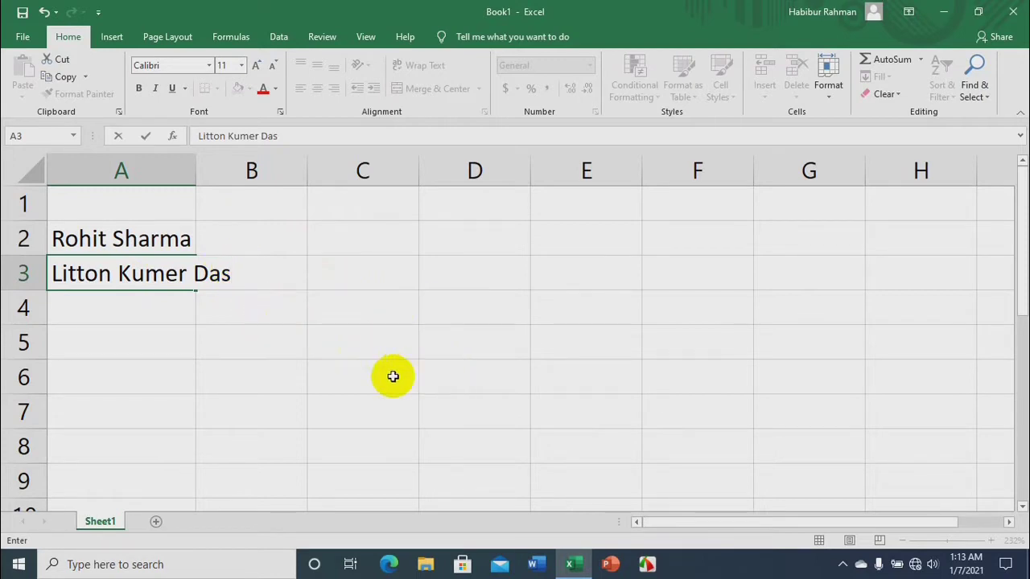
pyautogui.click(333, 377)
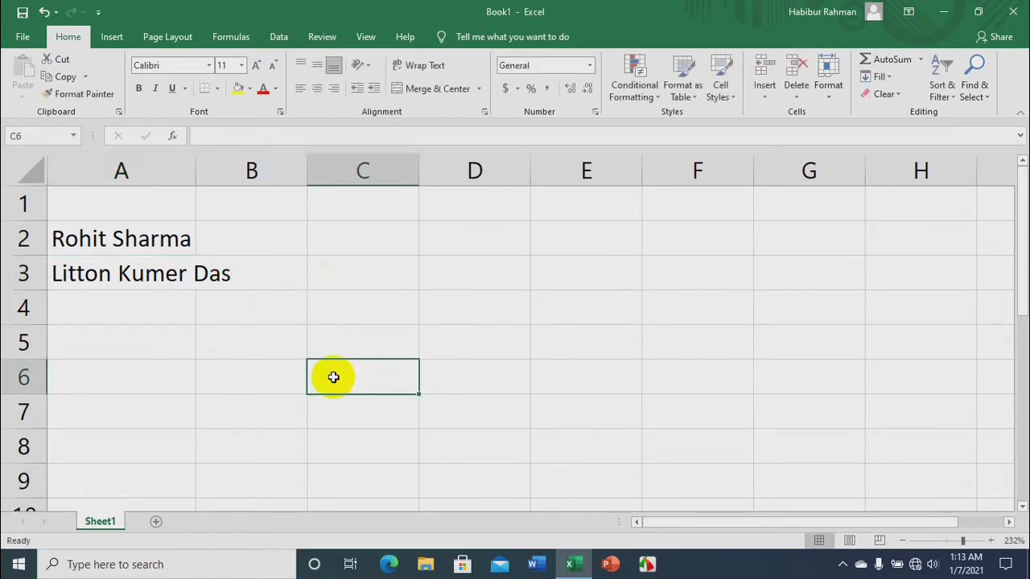
pyautogui.click(143, 272)
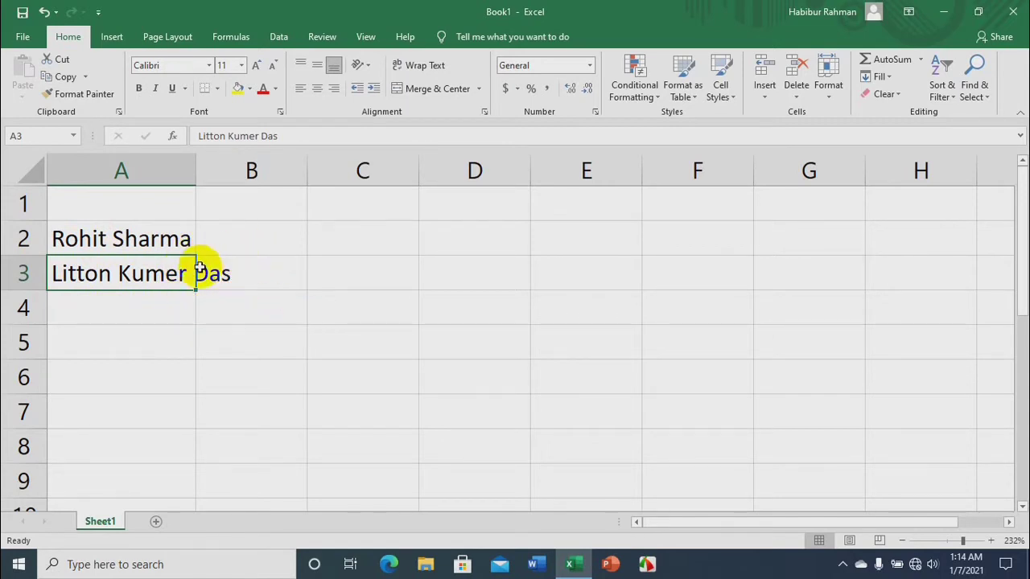
pyautogui.click(260, 339)
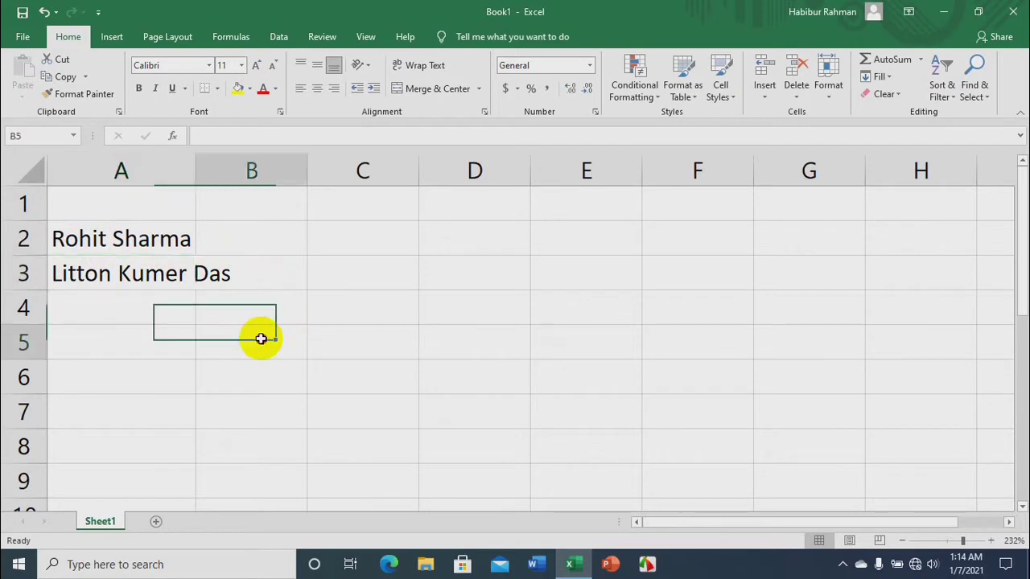
pyautogui.click(112, 270)
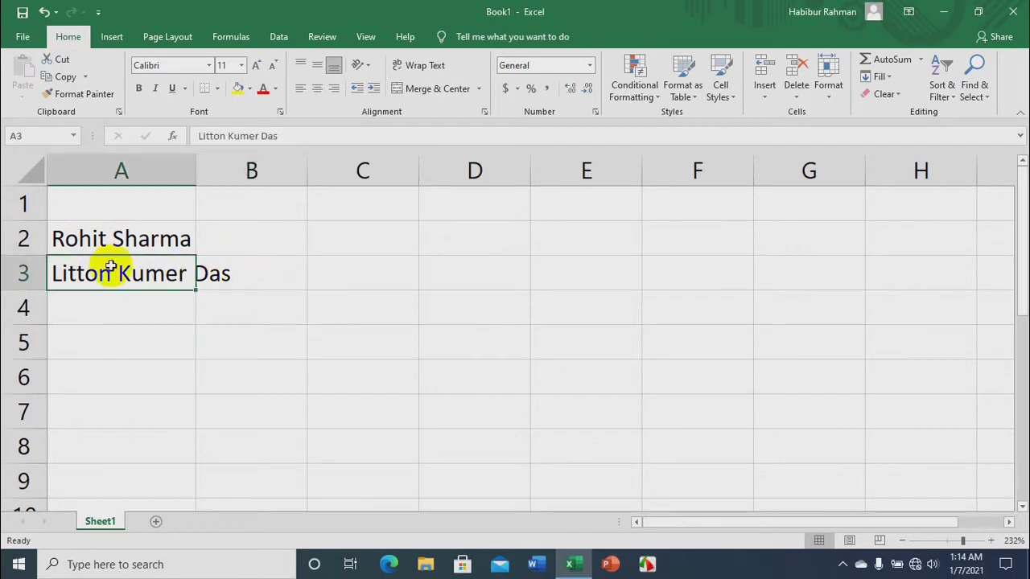
pyautogui.click(231, 340)
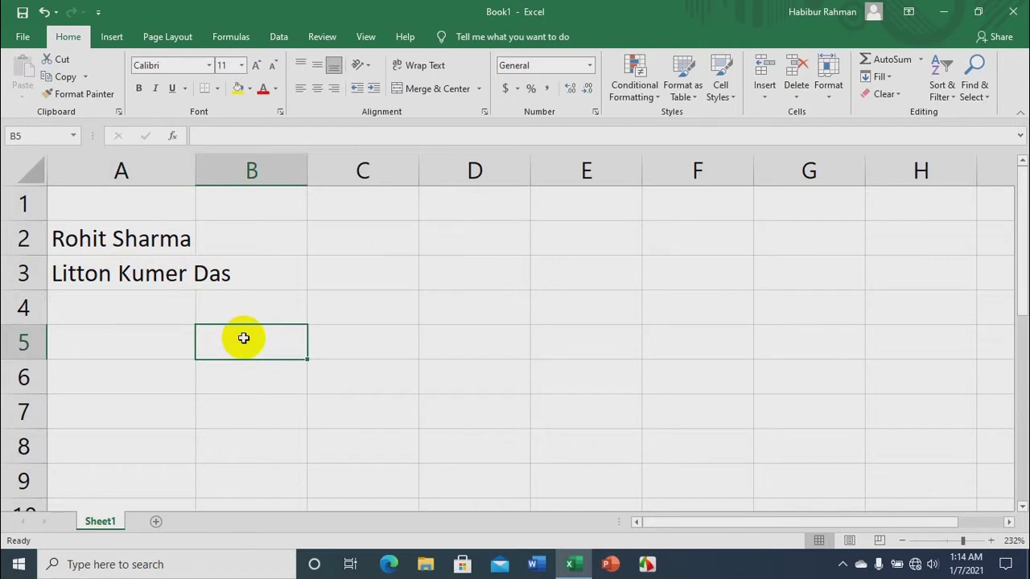
# Step: Widen column A until the longer name in A3 fits inside its cell
pyautogui.click(143, 274)
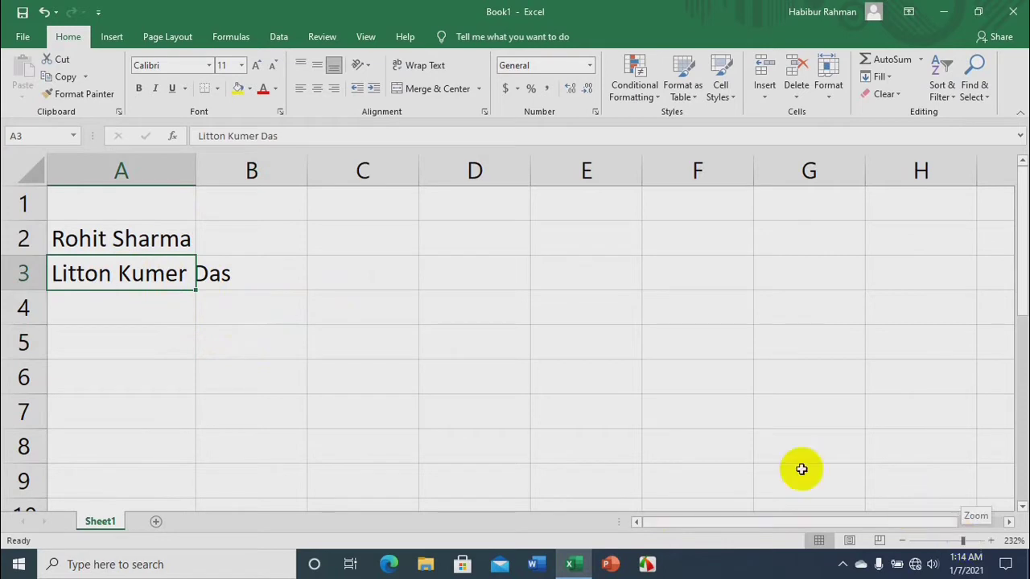
pyautogui.click(973, 541)
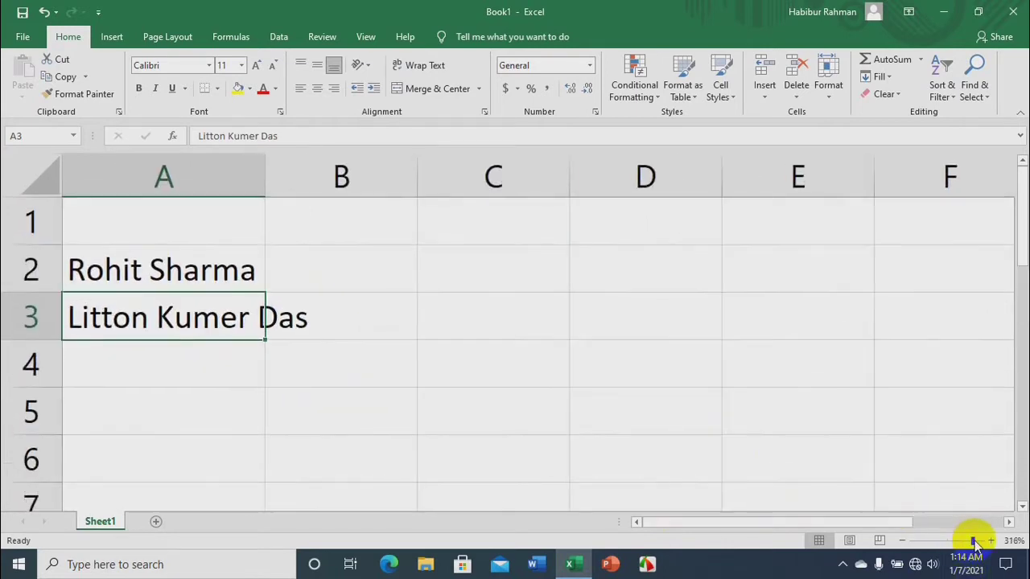
pyautogui.click(977, 541)
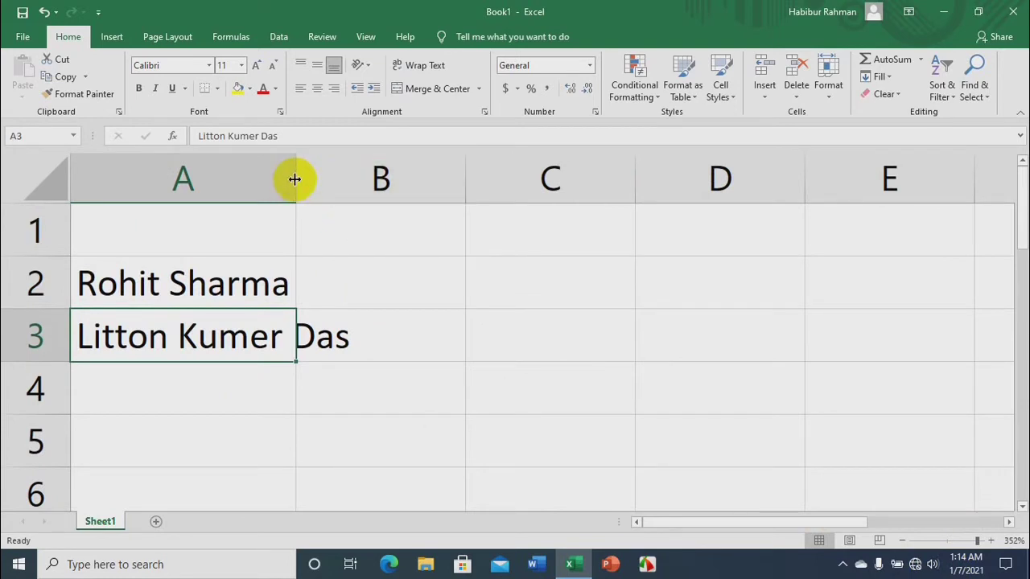
pyautogui.moveTo(294, 178); pyautogui.dragTo(349, 193)
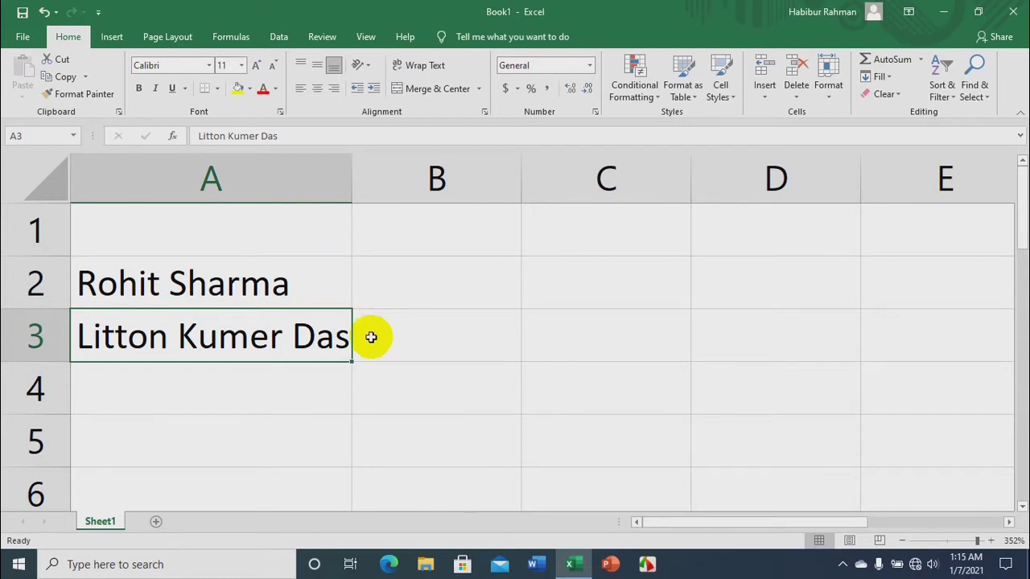
# Step: Make the name in cell A2 bold
pyautogui.click(300, 285)
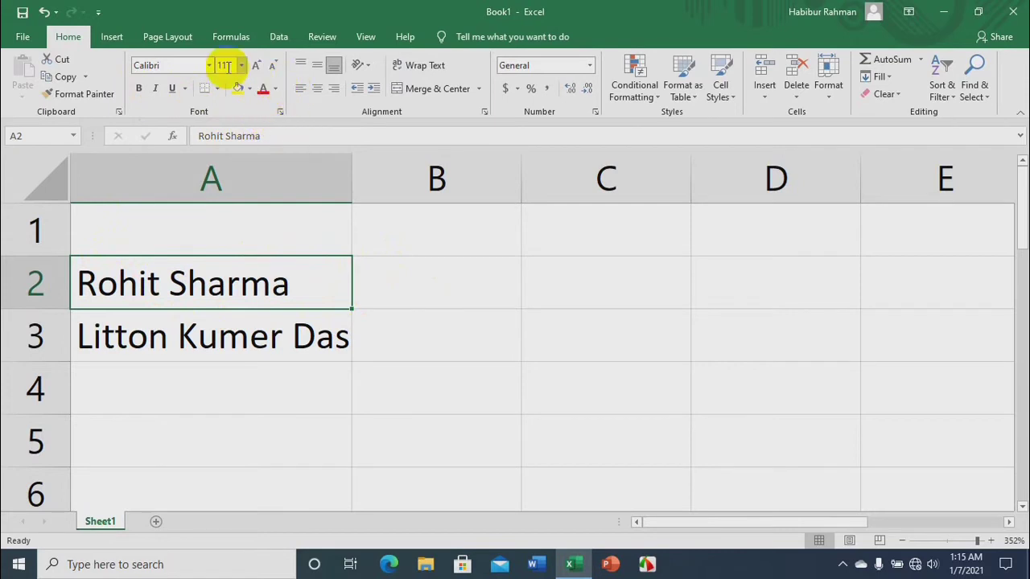
pyautogui.click(139, 89)
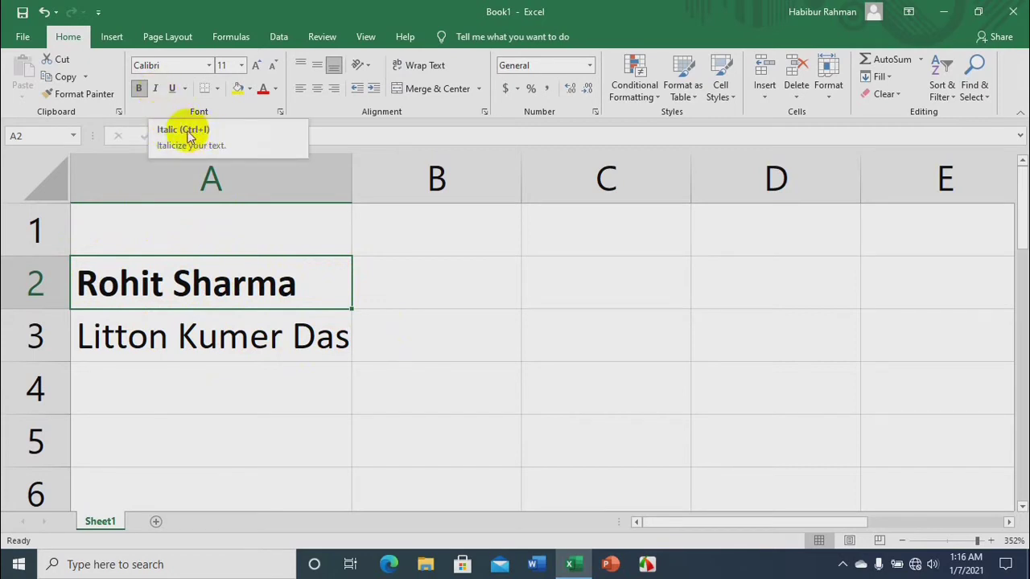
# Step: Try italic and single underline on the name in A2, removing each one again
pyautogui.click(157, 91)
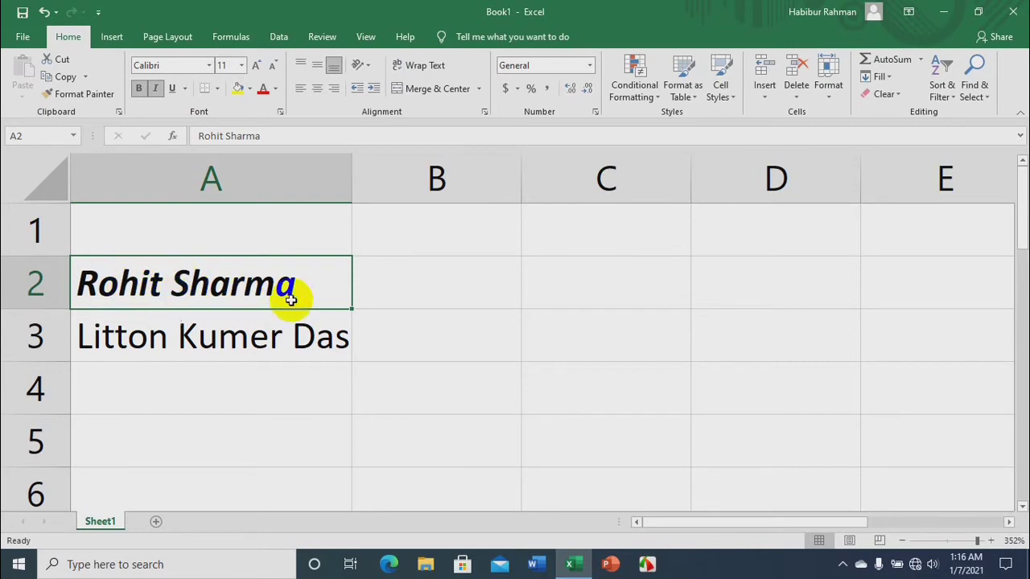
pyautogui.click(157, 90)
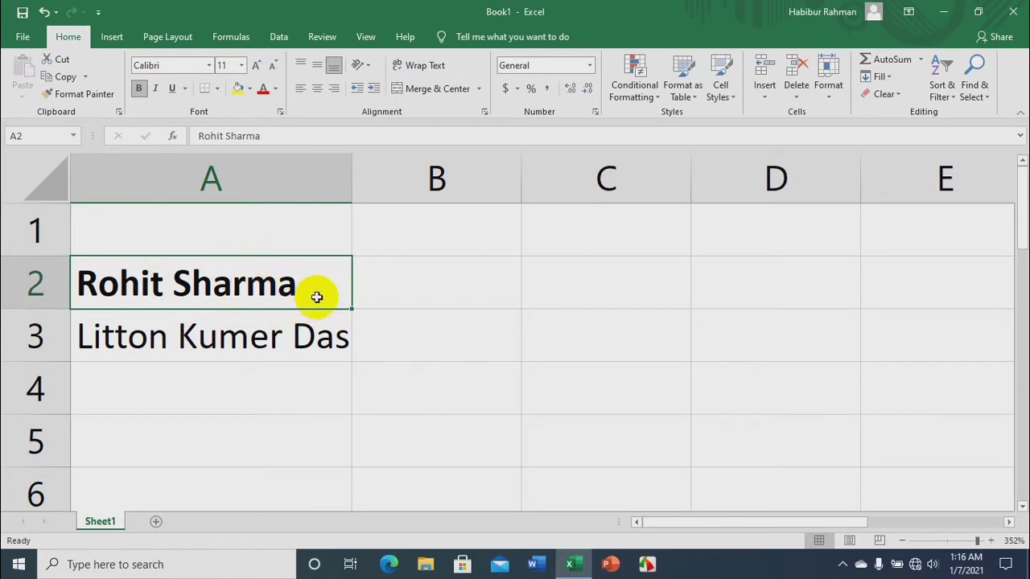
pyautogui.click(174, 87)
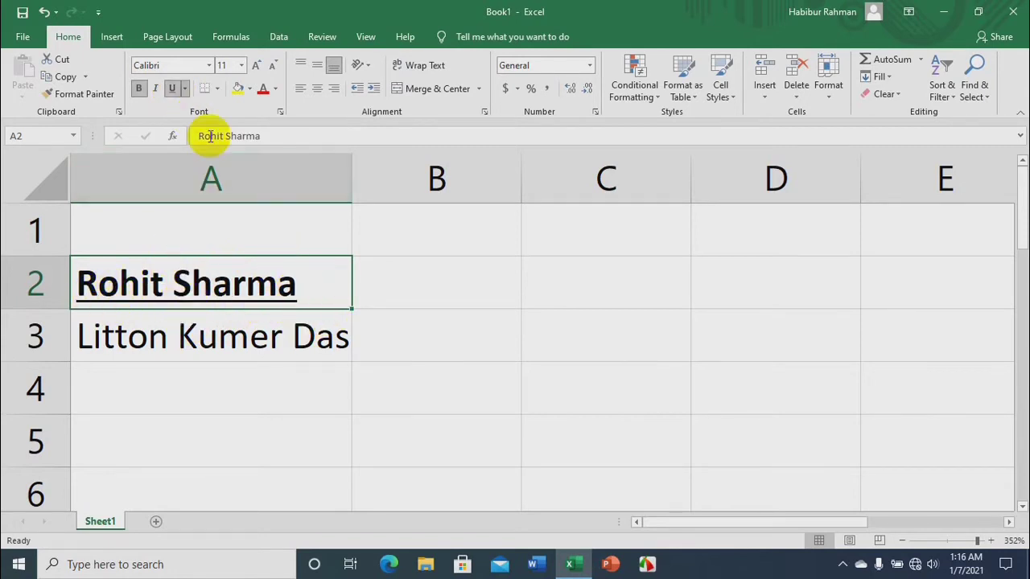
pyautogui.click(171, 90)
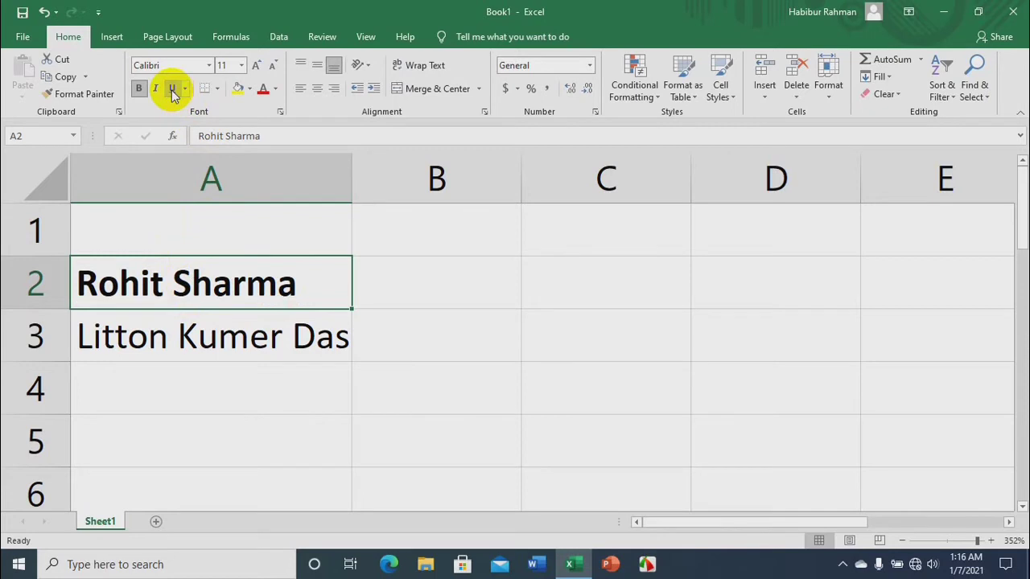
# Step: Try a double underline on the name in A2 and remove it again
pyautogui.click(185, 90)
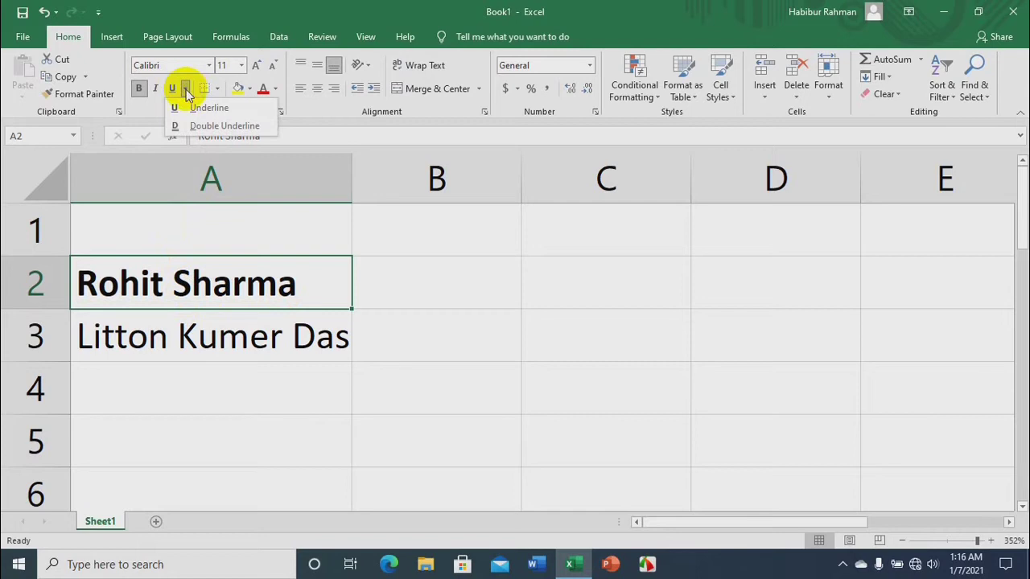
pyautogui.click(203, 129)
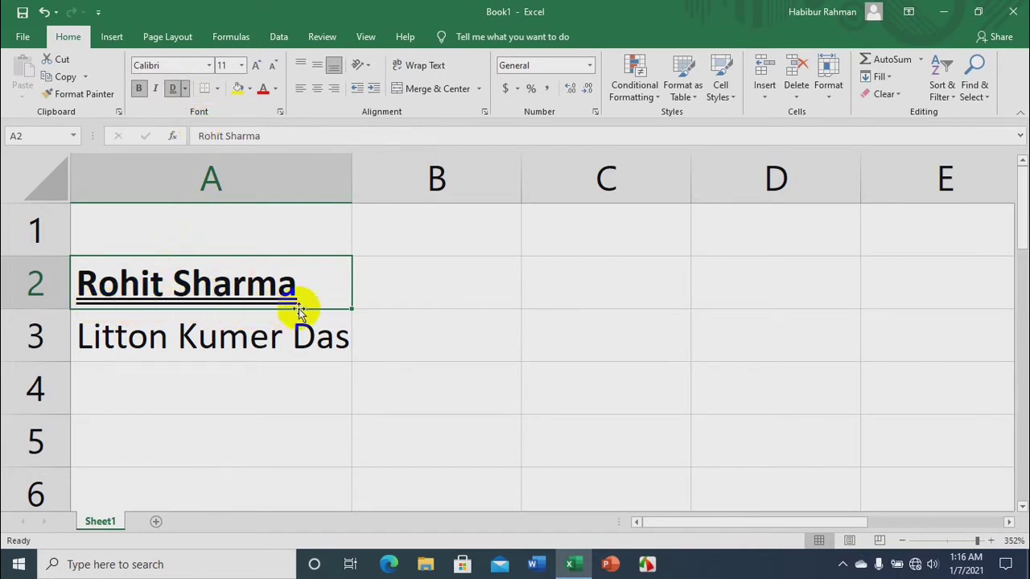
pyautogui.click(177, 89)
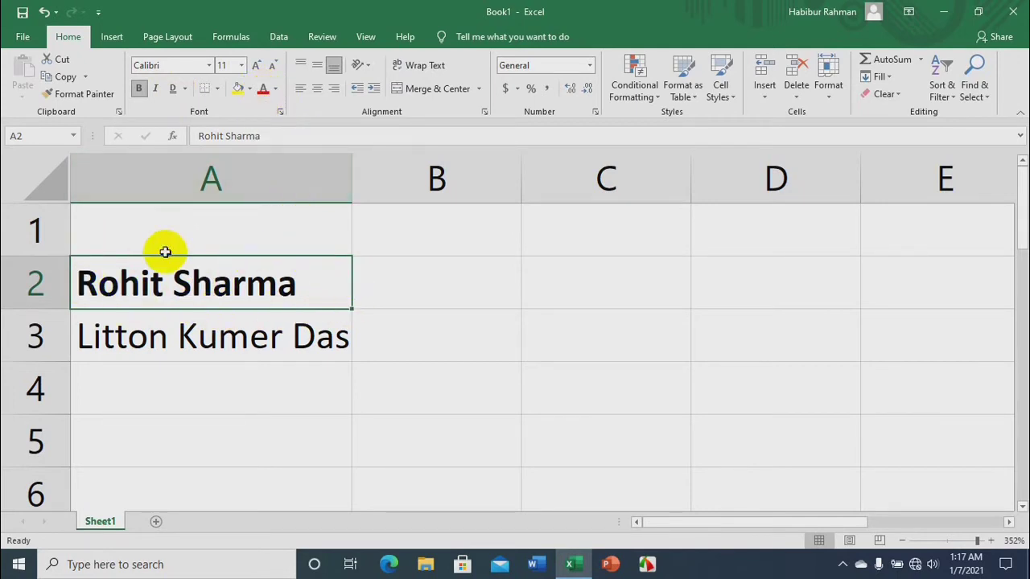
# Step: Try a light blue theme color and a standard yellow as the font color of the name in A2
pyautogui.click(275, 90)
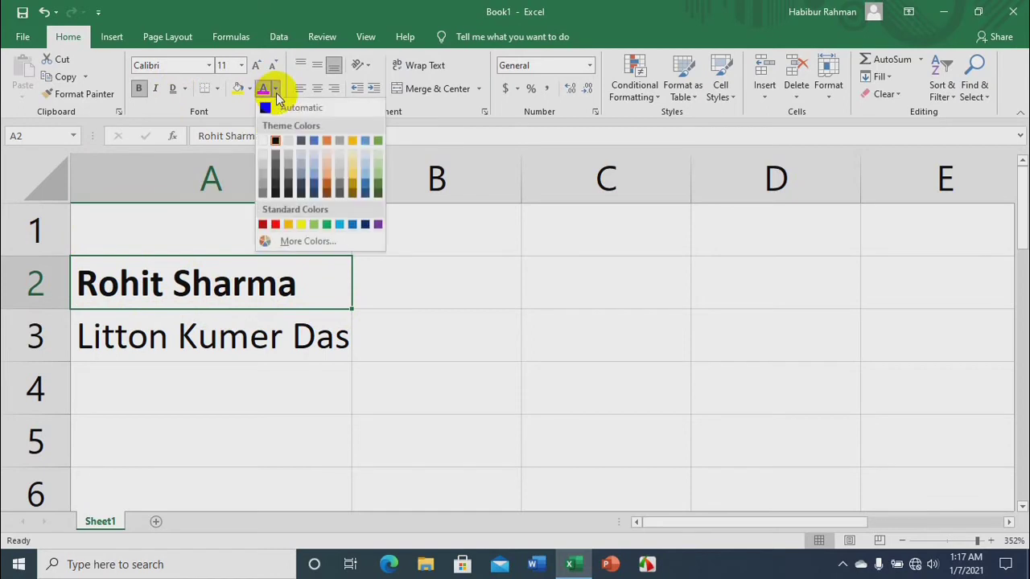
pyautogui.click(304, 169)
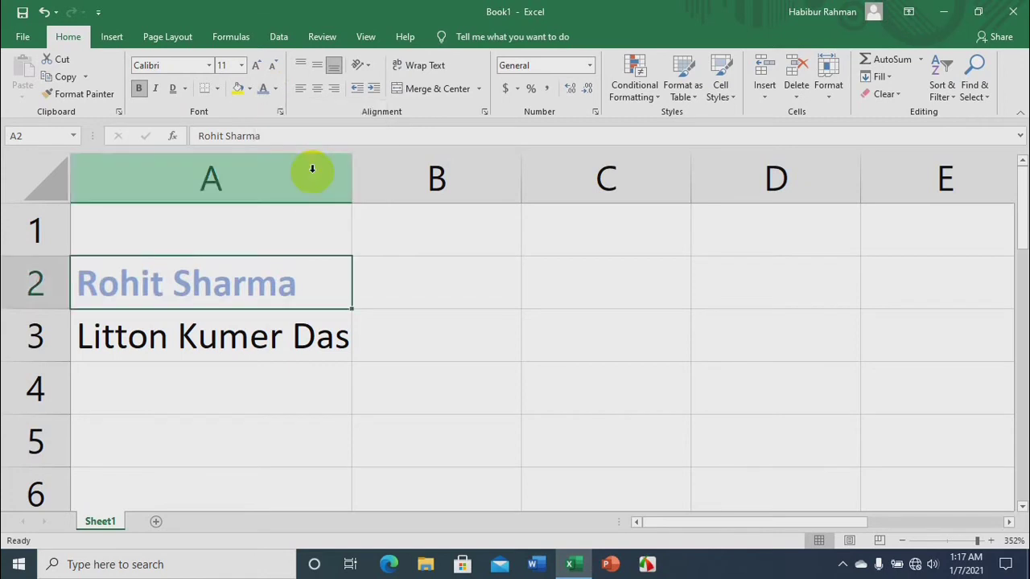
pyautogui.click(275, 88)
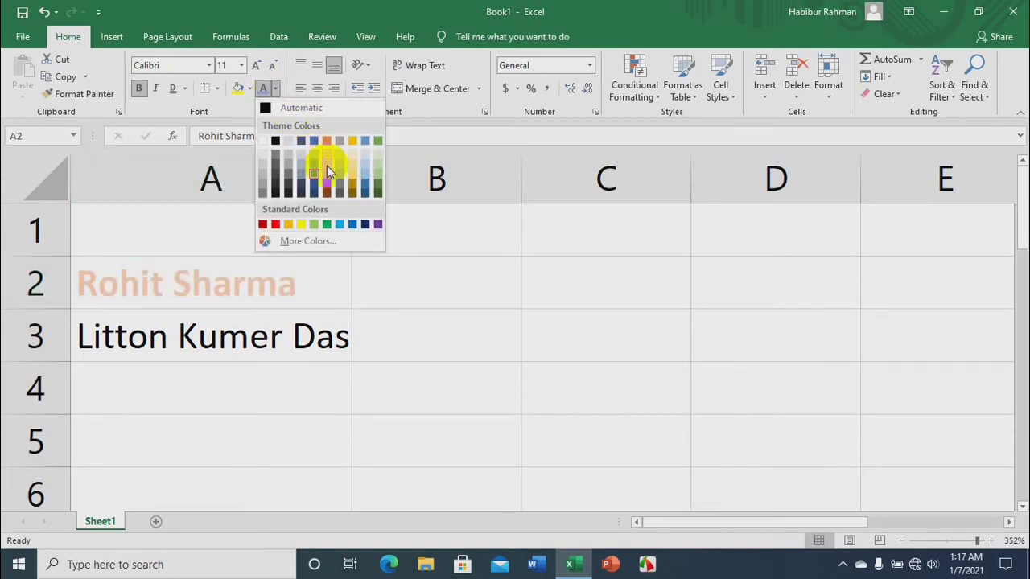
pyautogui.click(301, 225)
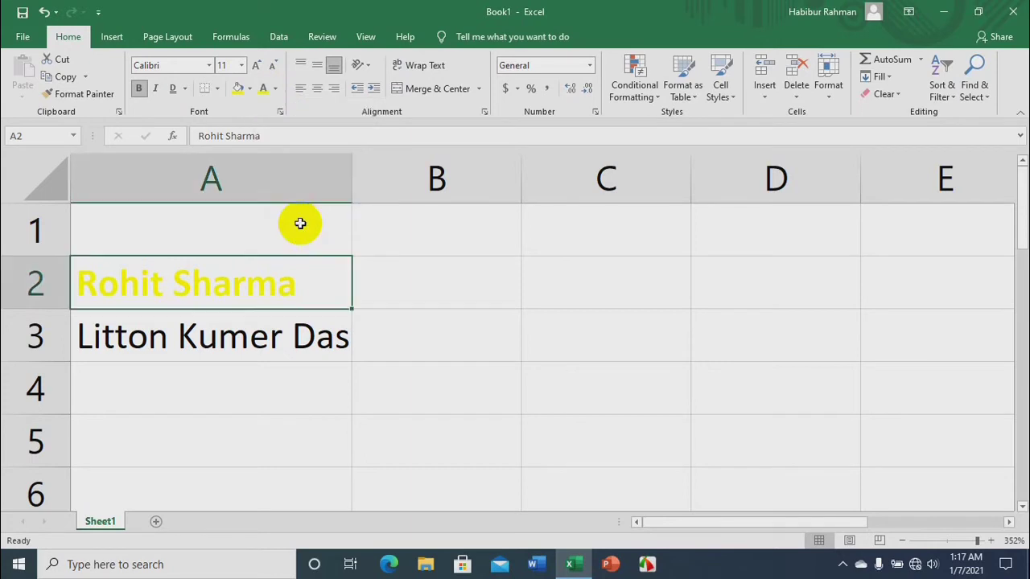
# Step: Try several custom font colors for the name in A2 and apply the orange shade
pyautogui.click(276, 89)
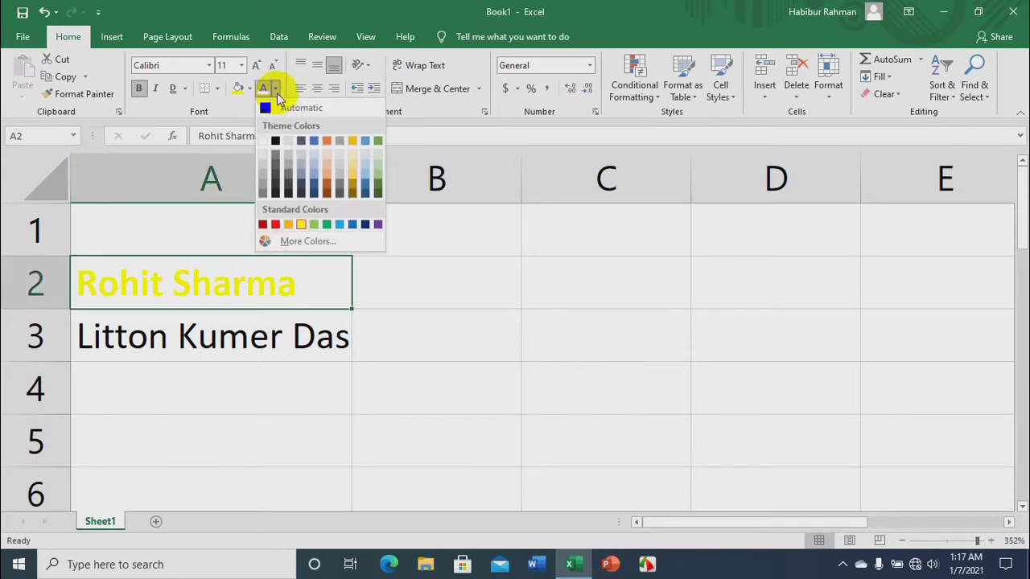
pyautogui.click(302, 243)
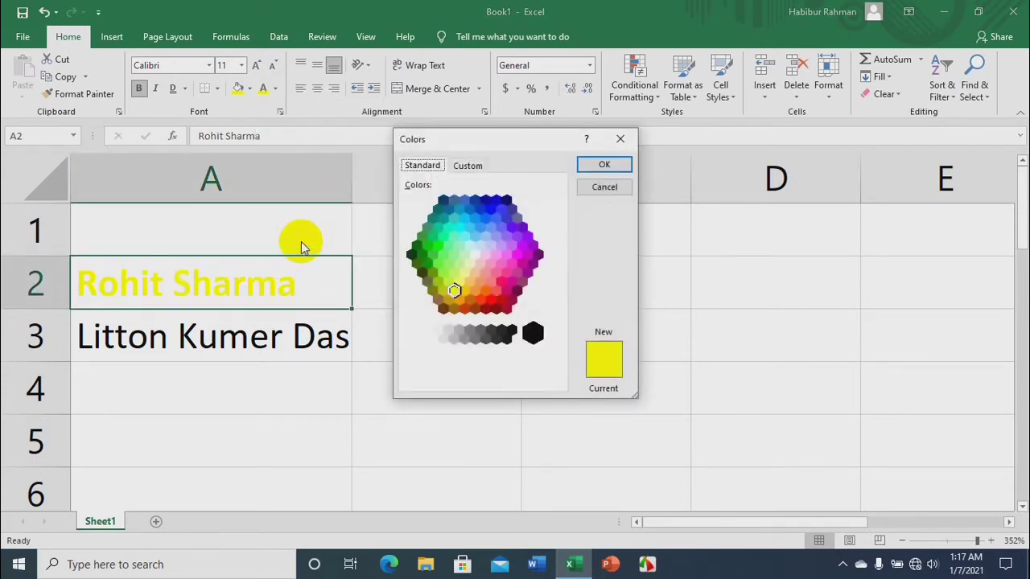
pyautogui.click(488, 258)
pyautogui.click(499, 243)
pyautogui.click(479, 226)
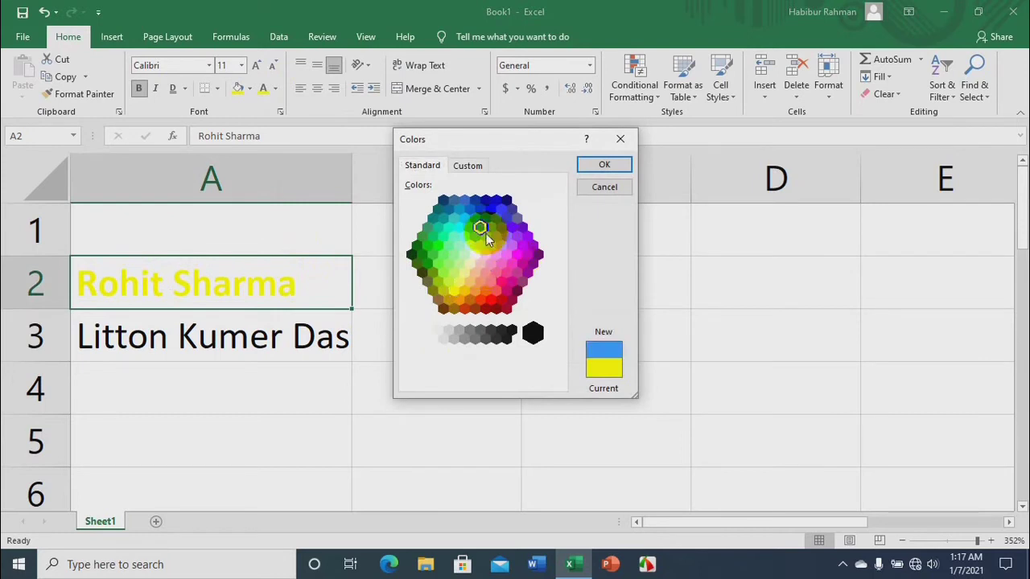
pyautogui.click(467, 256)
pyautogui.click(469, 282)
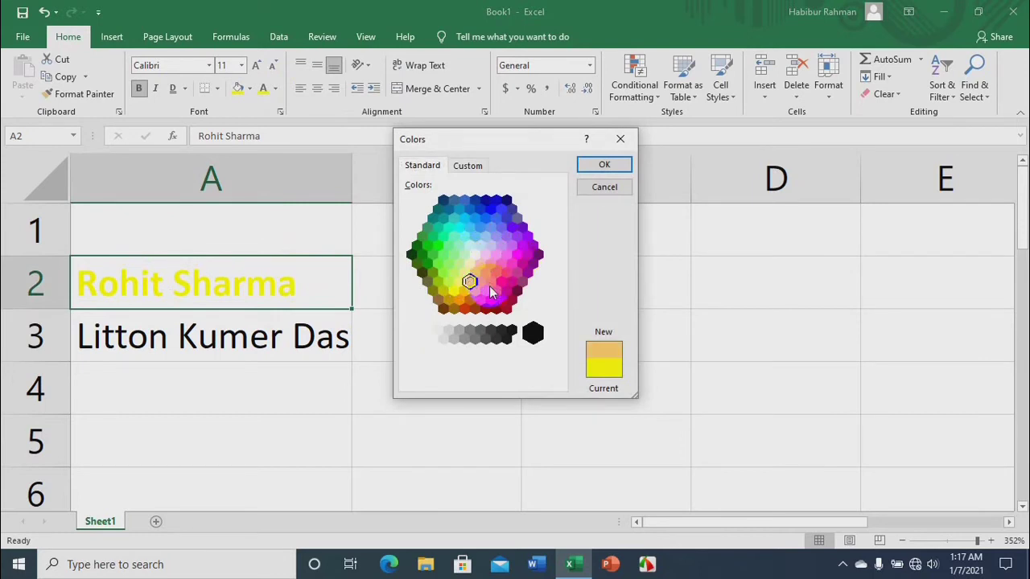
pyautogui.click(488, 282)
pyautogui.click(467, 299)
pyautogui.click(475, 254)
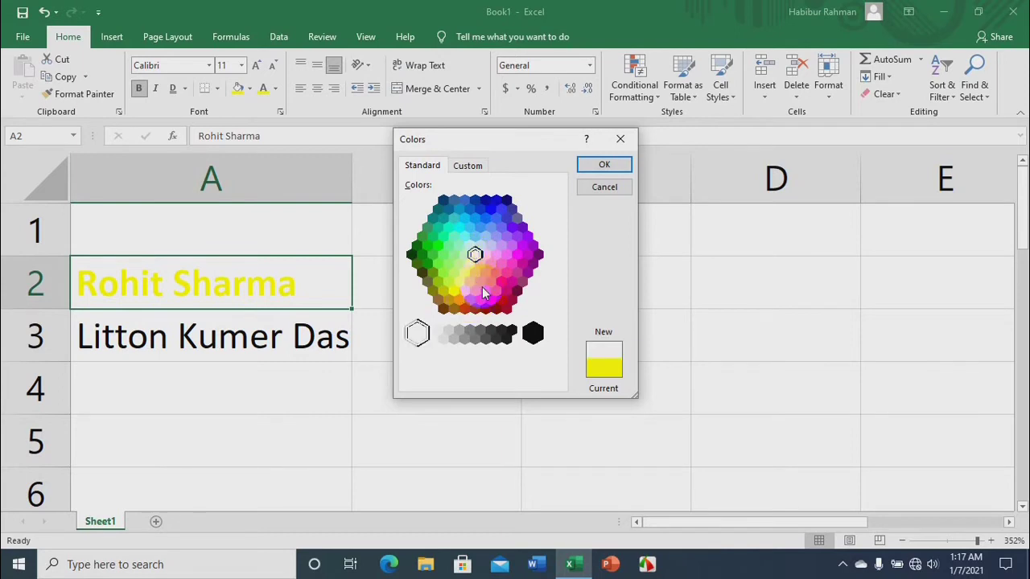
pyautogui.click(484, 291)
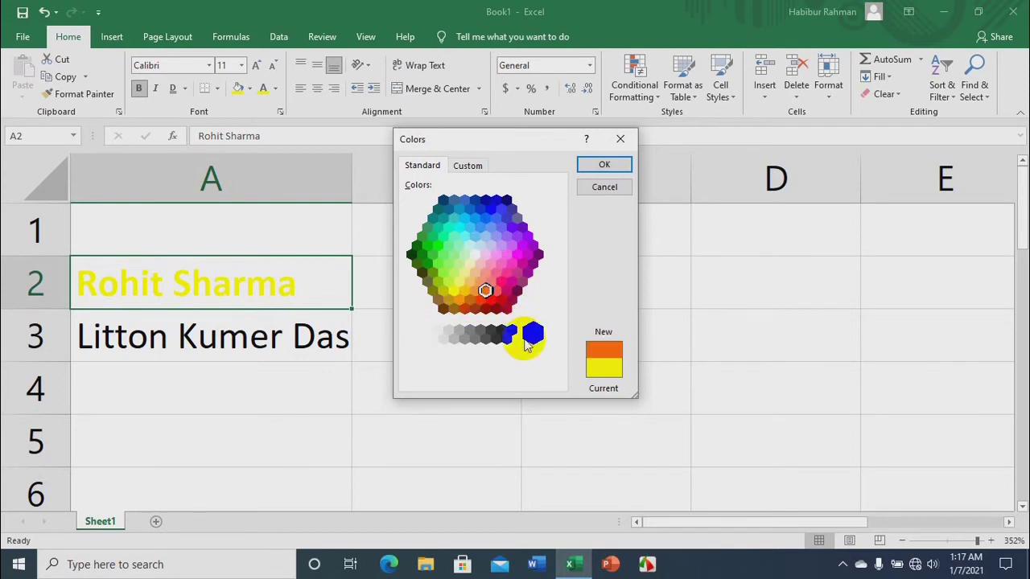
pyautogui.click(614, 163)
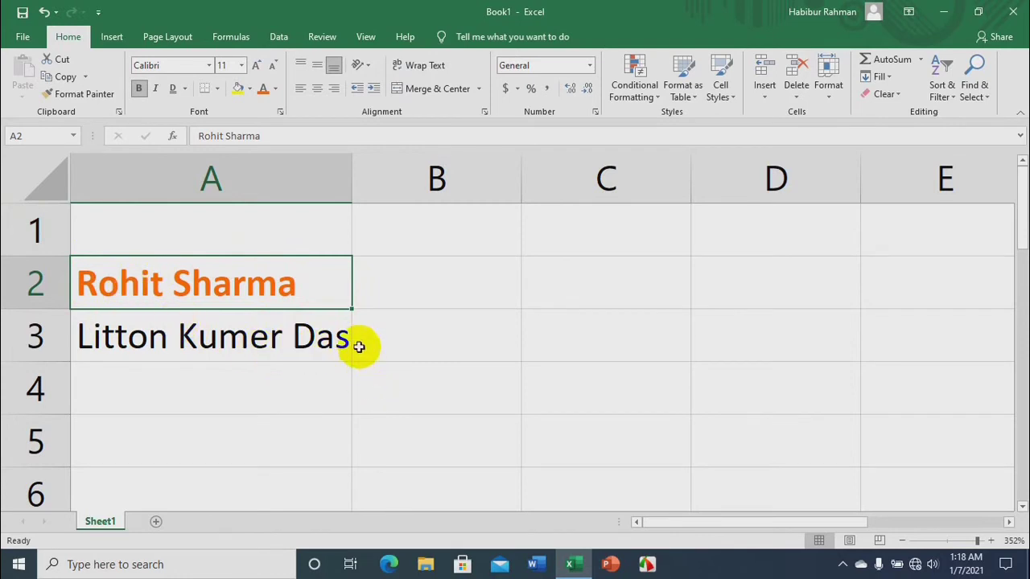
# Step: Try font sizes 12 and 8 on the name in A2, returning it to size 11
pyautogui.click(238, 68)
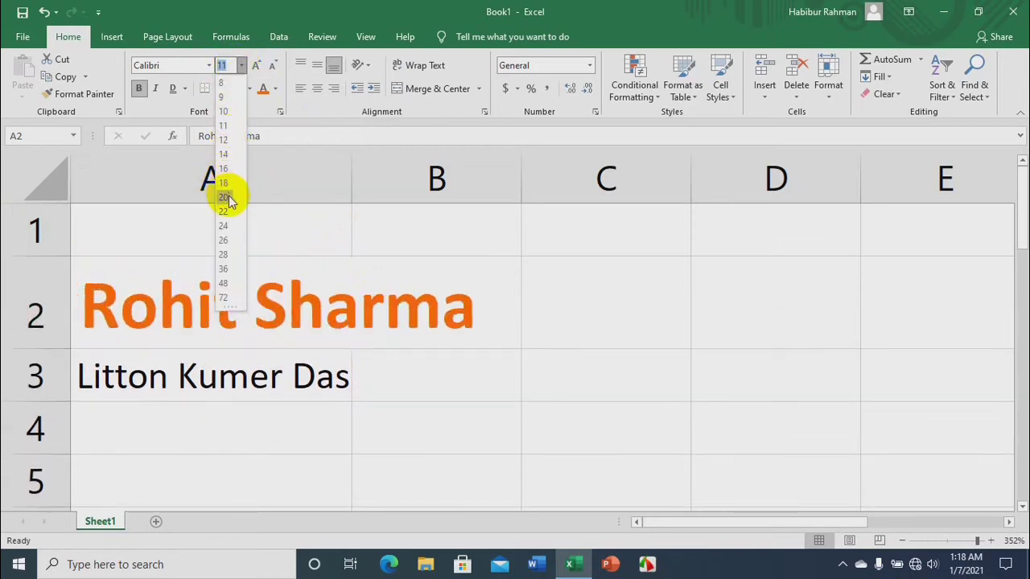
pyautogui.click(229, 144)
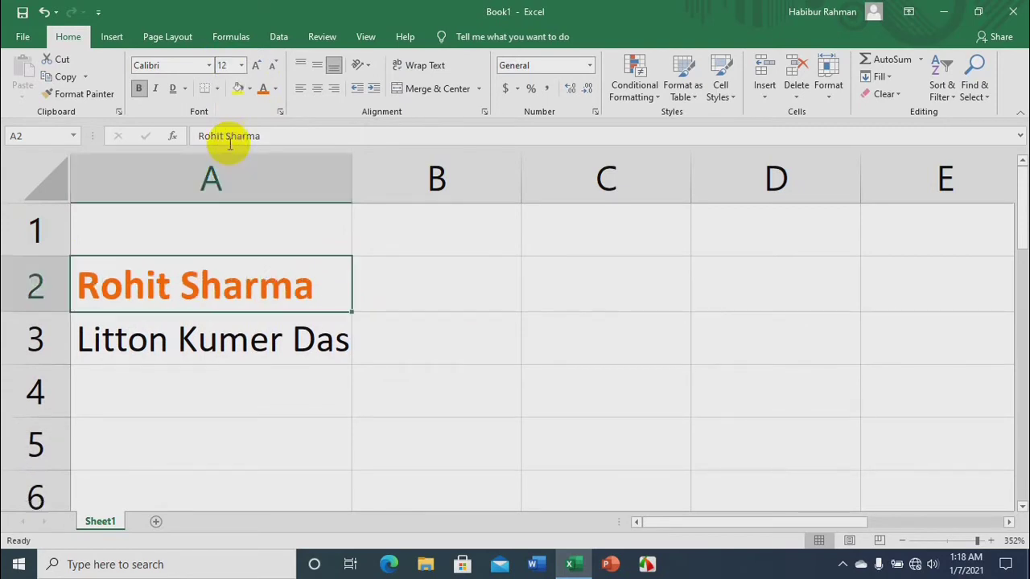
pyautogui.click(243, 66)
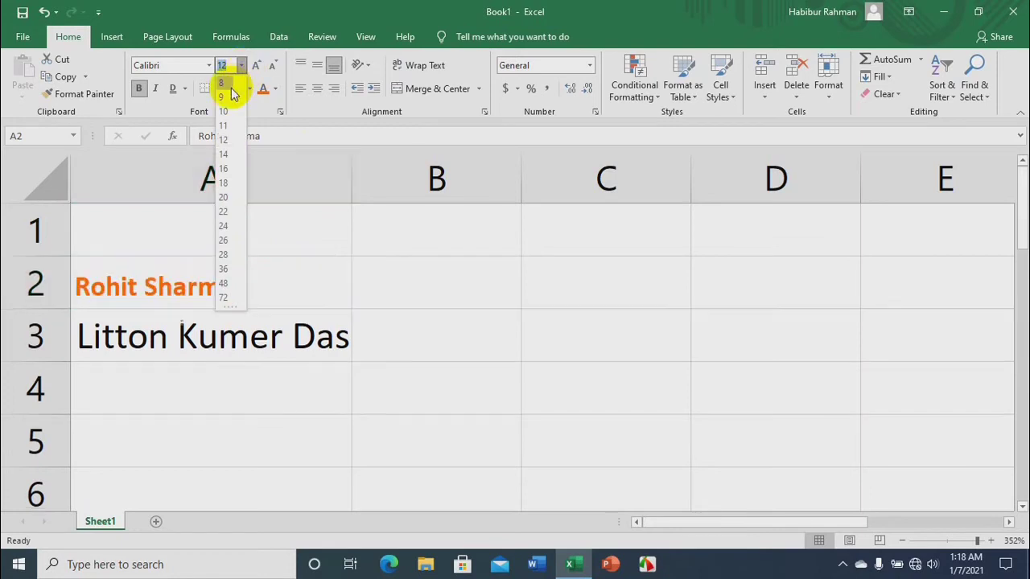
pyautogui.click(231, 85)
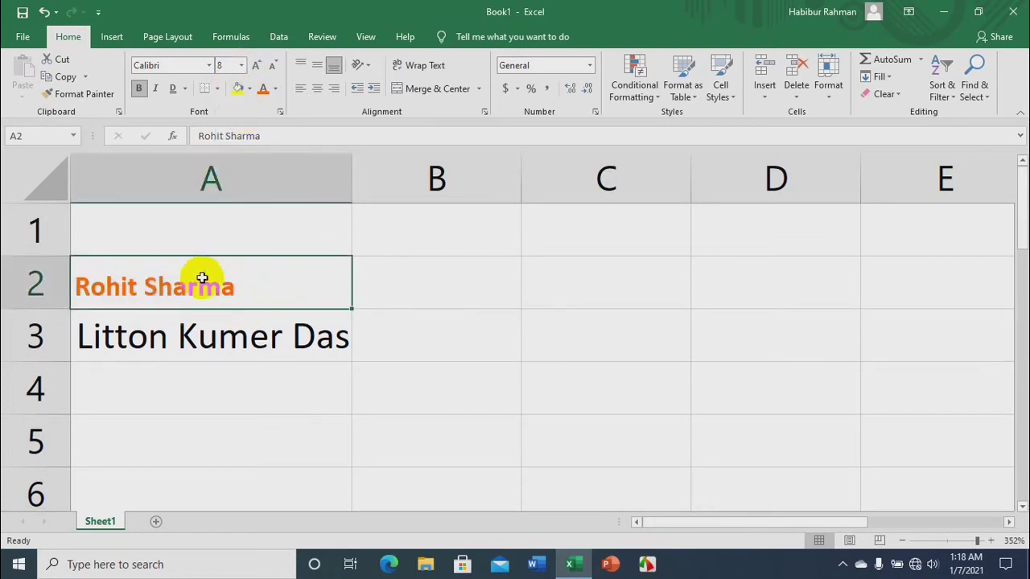
pyautogui.click(243, 66)
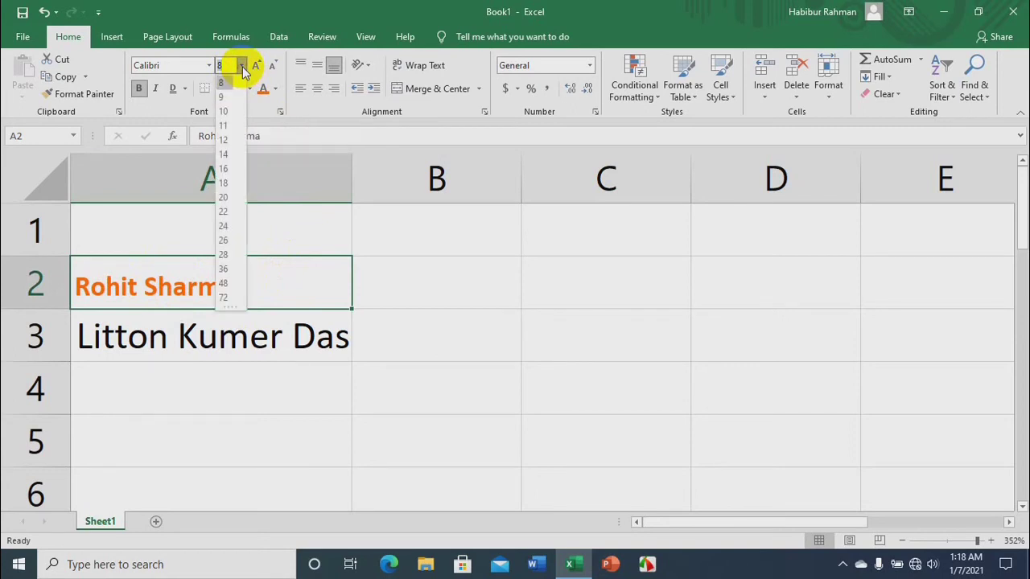
pyautogui.click(228, 124)
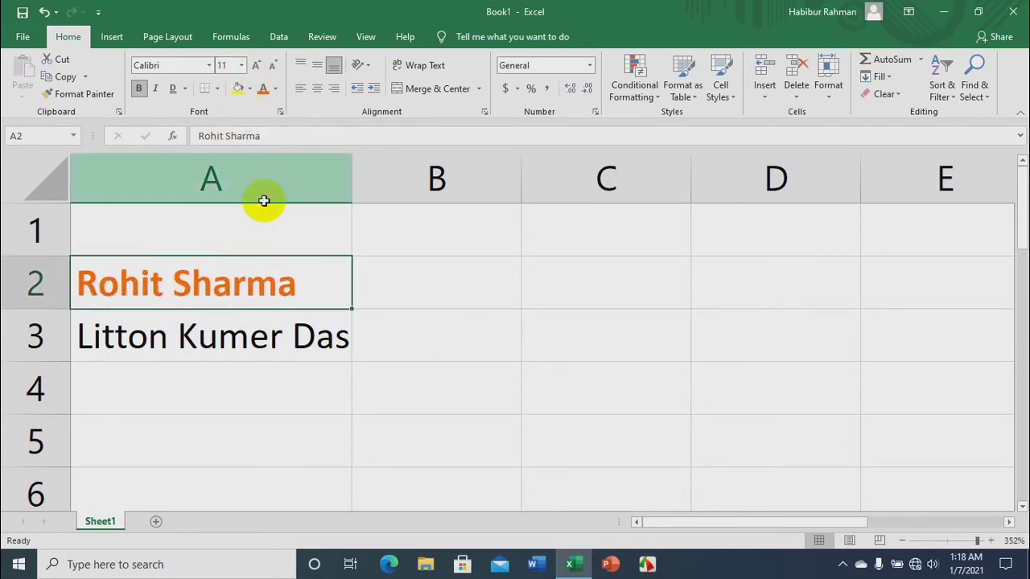
# Step: Increase the font size of the name in A2 stepwise to 14 and decrease it back to 11
pyautogui.click(257, 68)
pyautogui.click(257, 68)
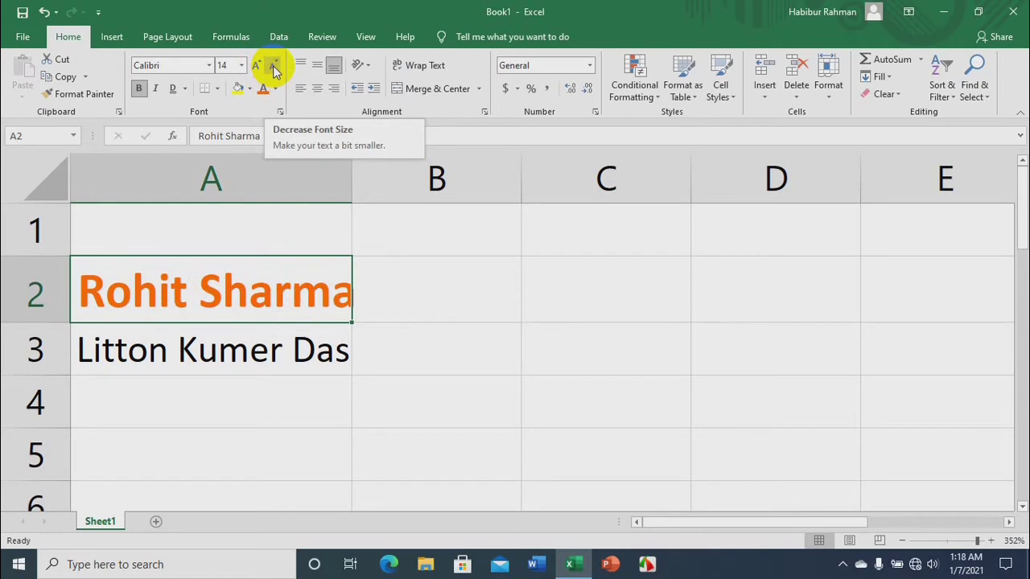
pyautogui.click(273, 65)
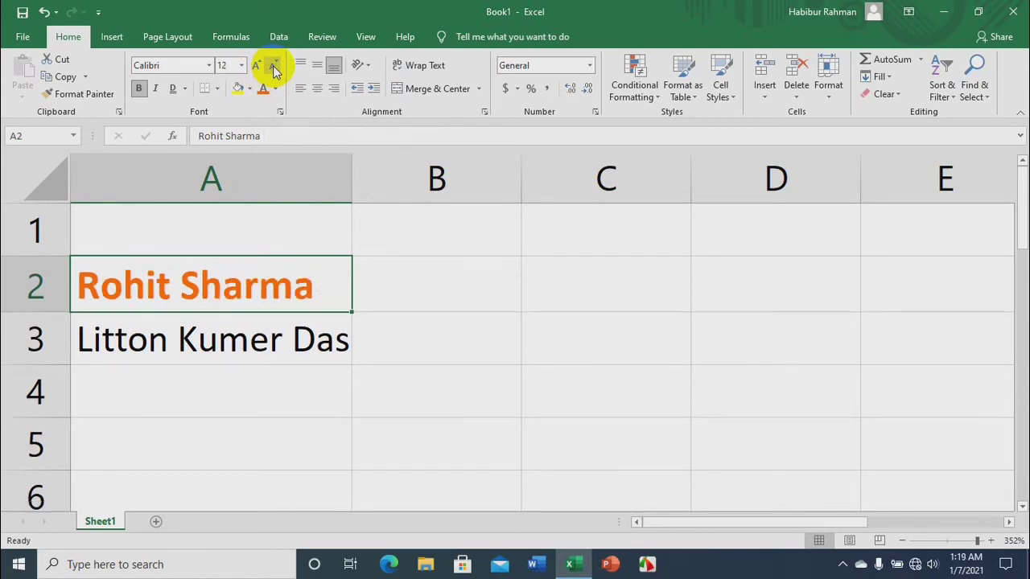
pyautogui.click(272, 65)
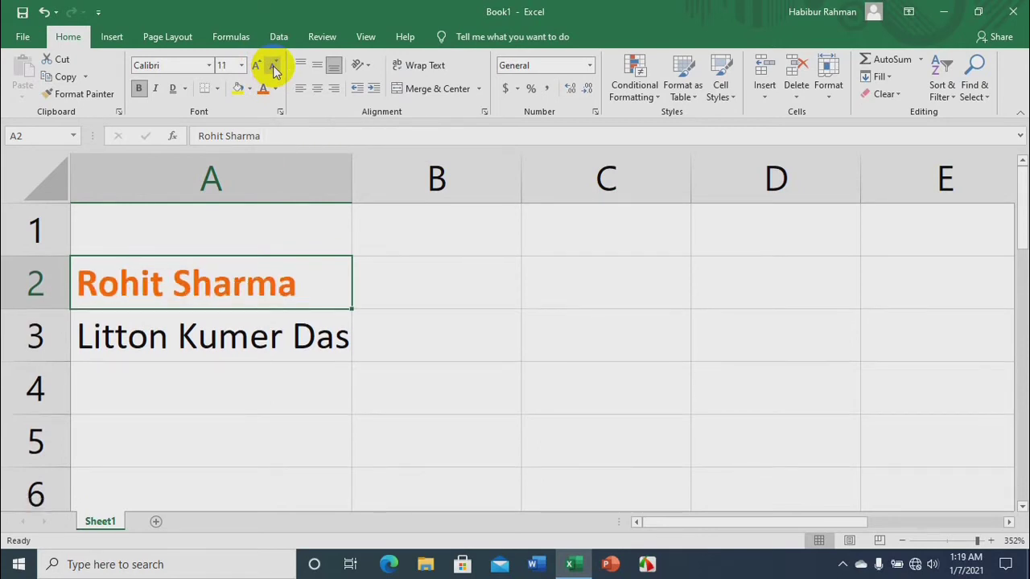
# Step: Decrease the font size of the name in A2 stepwise to 9 and set it back to 11
pyautogui.click(273, 65)
pyautogui.click(273, 65)
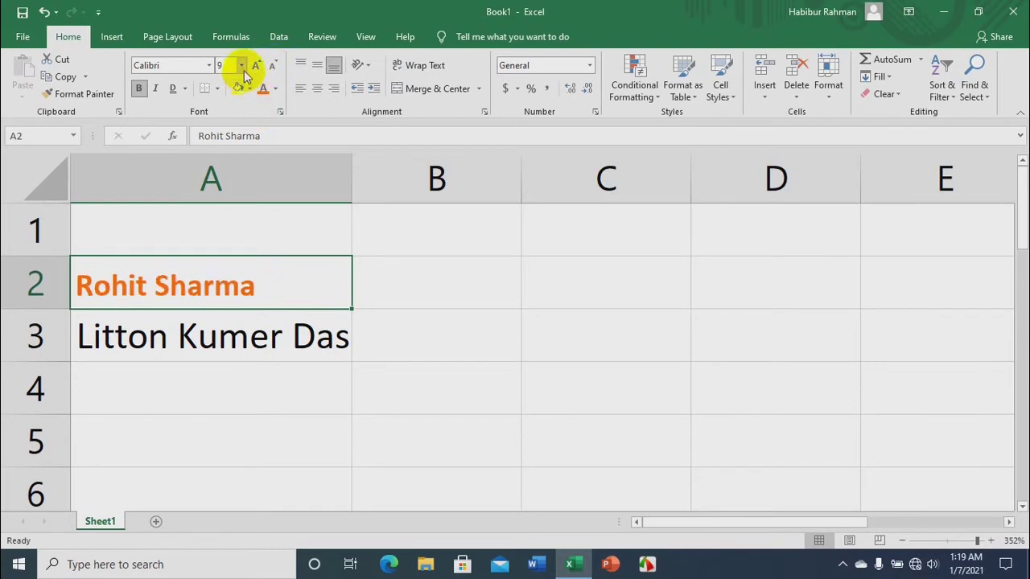
pyautogui.click(242, 67)
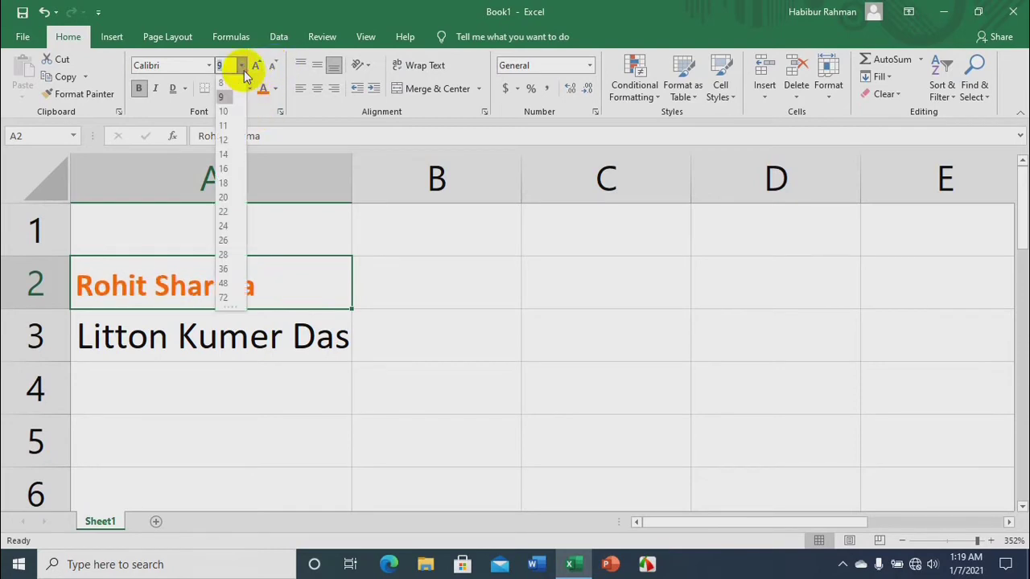
pyautogui.click(225, 127)
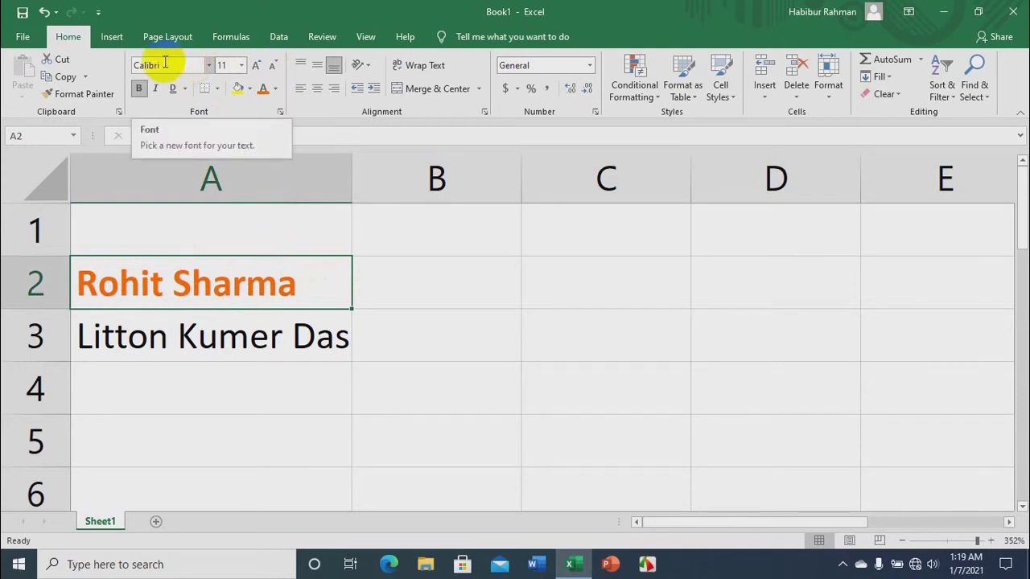
# Step: Try the Arial and Bebas Neue fonts on the name in A2
pyautogui.click(210, 66)
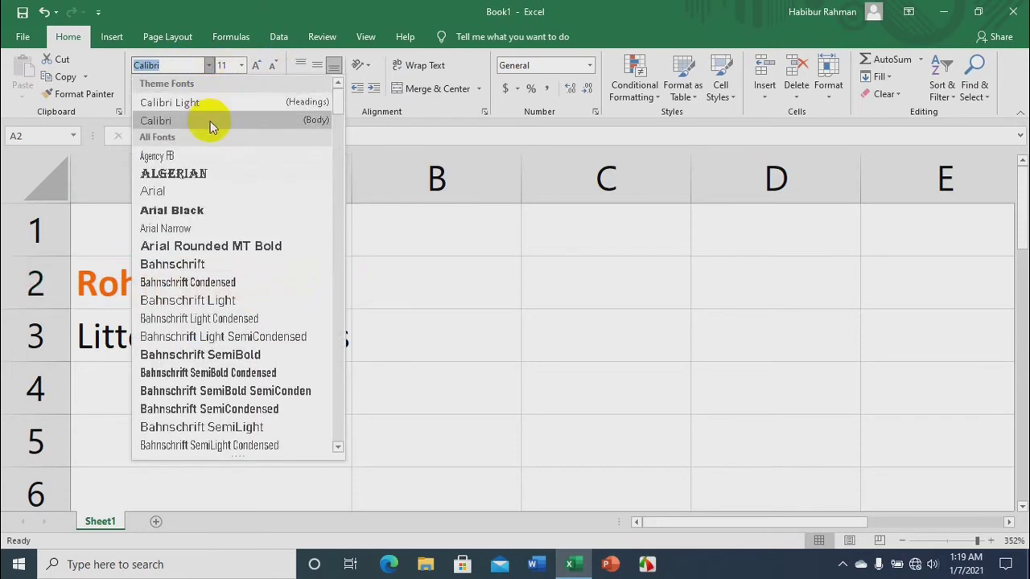
pyautogui.click(203, 195)
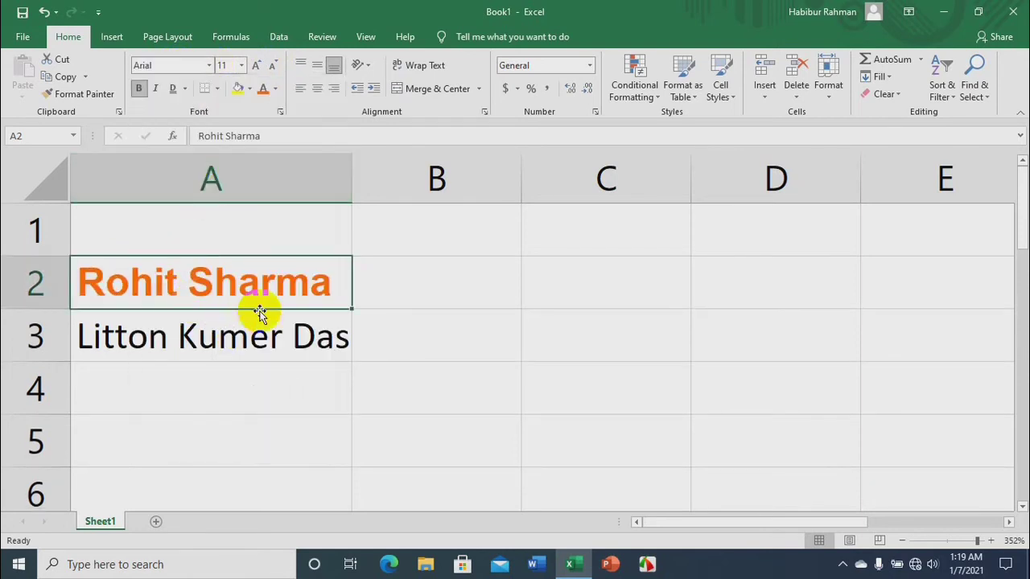
pyautogui.click(208, 66)
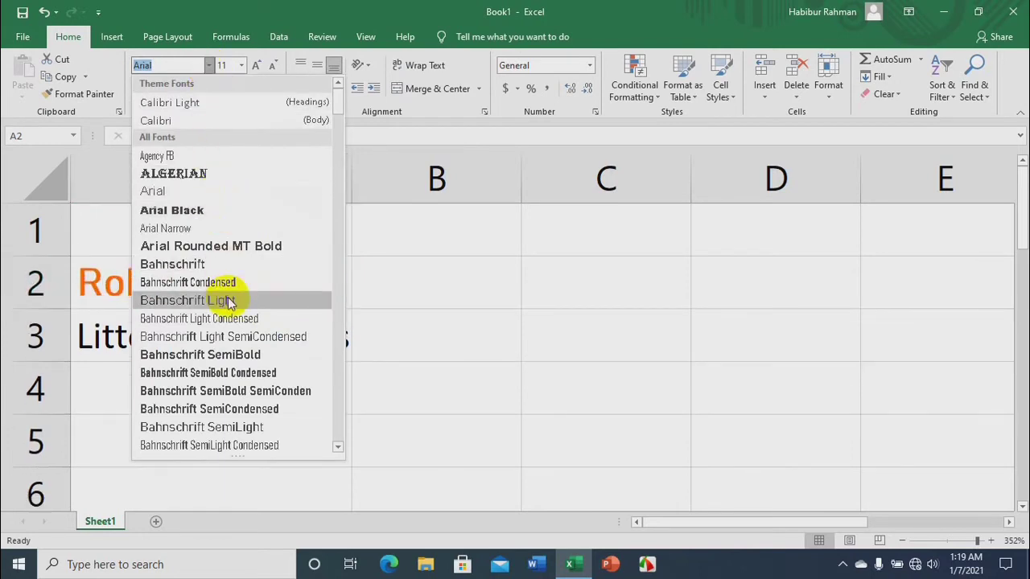
pyautogui.scroll(-5, 237, 338)
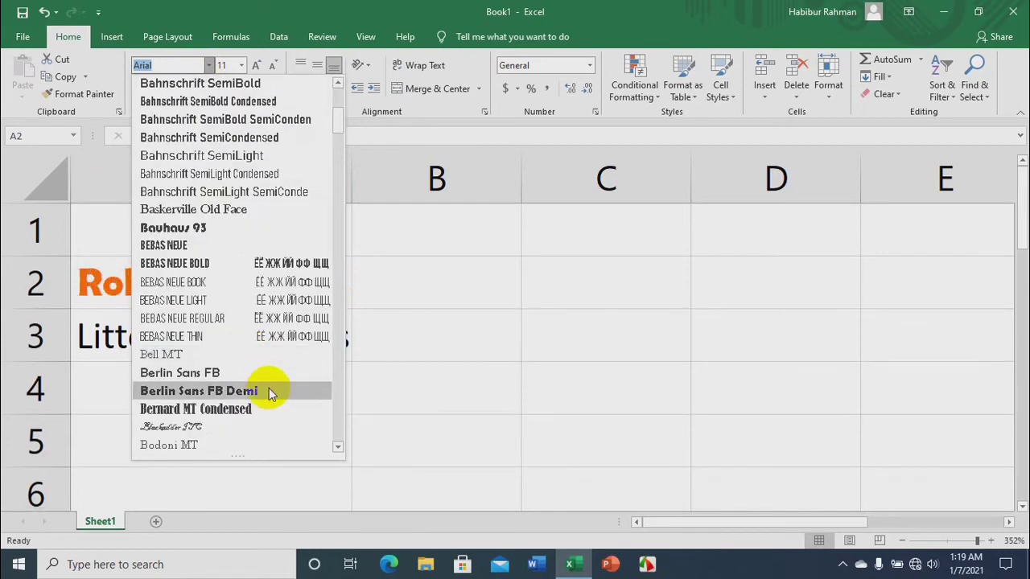
pyautogui.scroll(-2, 269, 388)
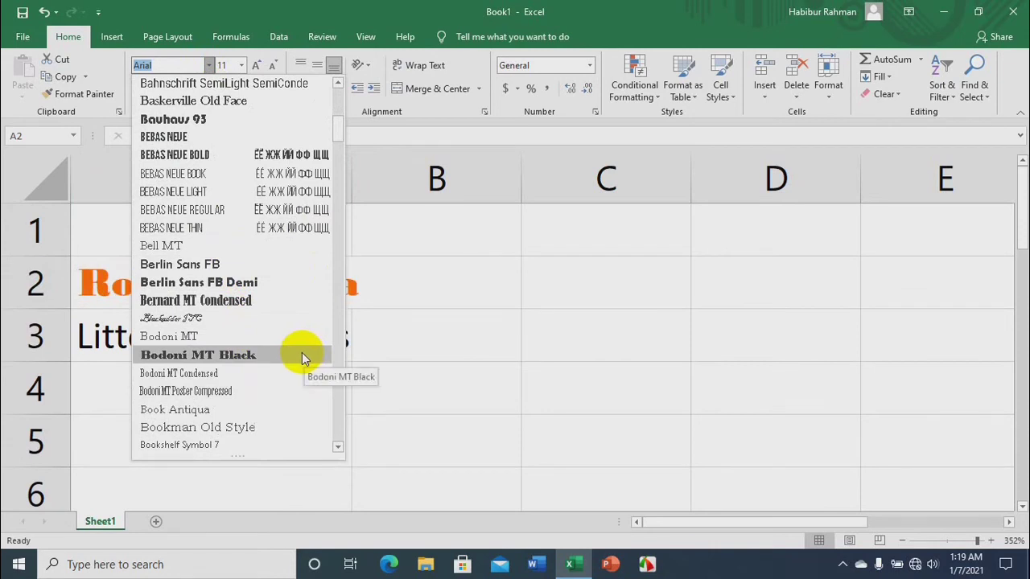
pyautogui.click(247, 136)
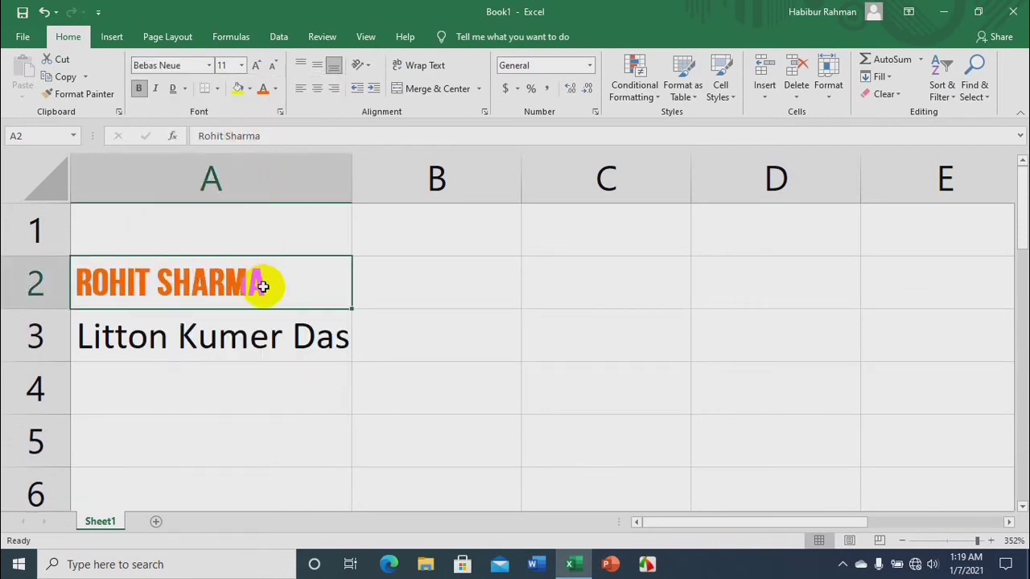
# Step: Try the Algerian font on the name in A2 and change it to Arial
pyautogui.click(212, 67)
pyautogui.click(211, 104)
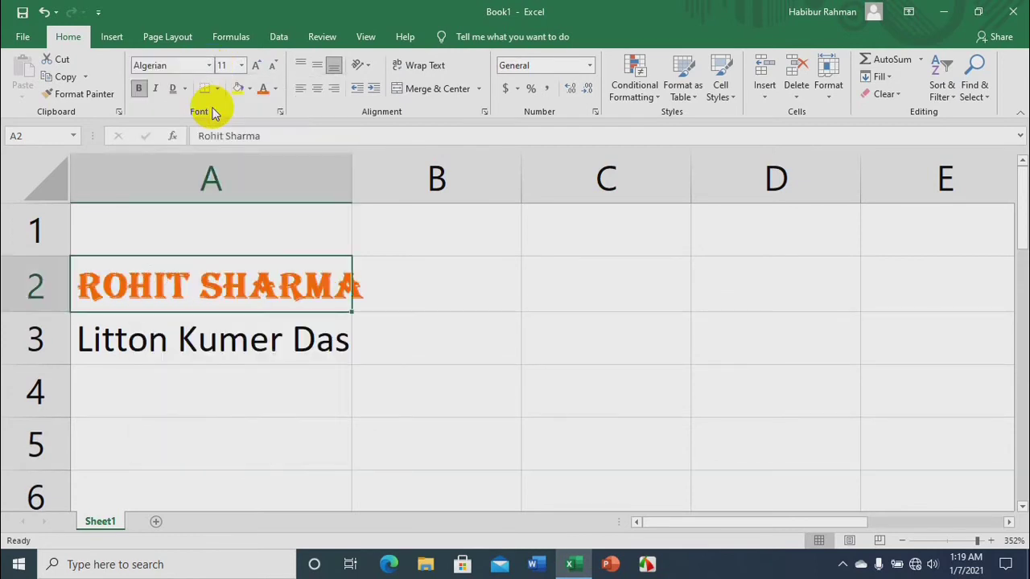
pyautogui.click(209, 65)
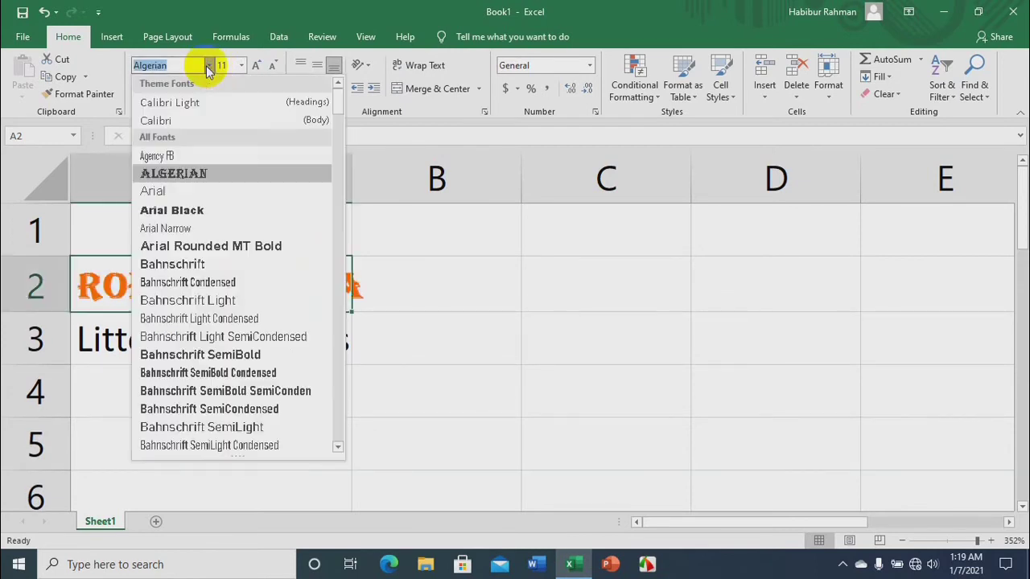
pyautogui.click(202, 191)
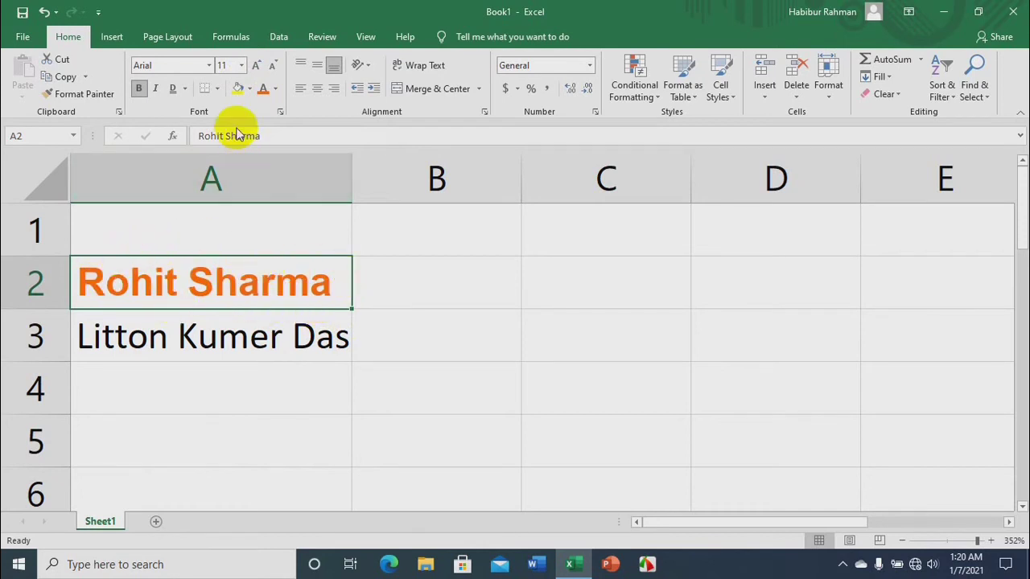
# Step: Try green and gold cell fills on A2, and set its fill to white
pyautogui.click(249, 88)
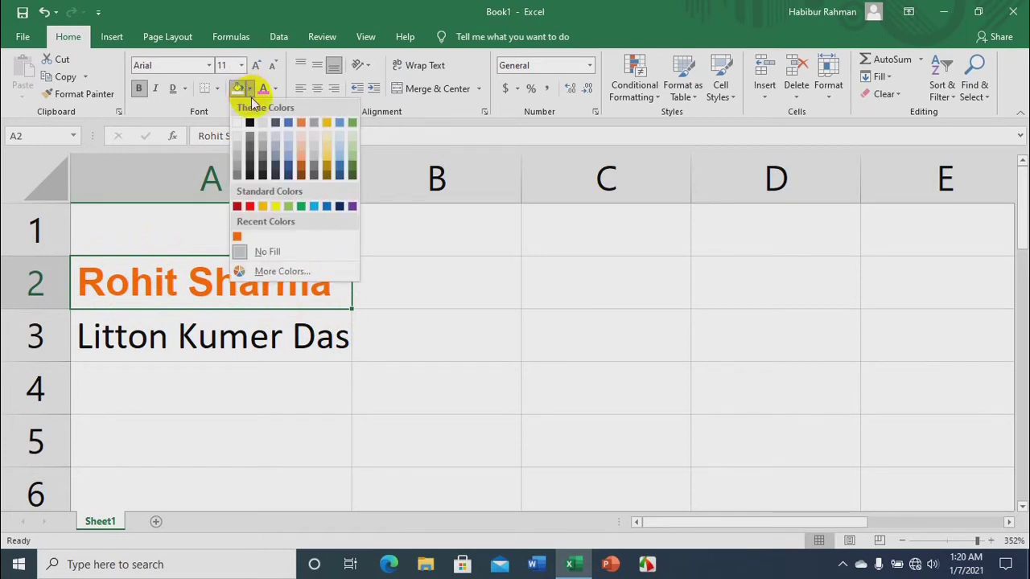
pyautogui.click(351, 124)
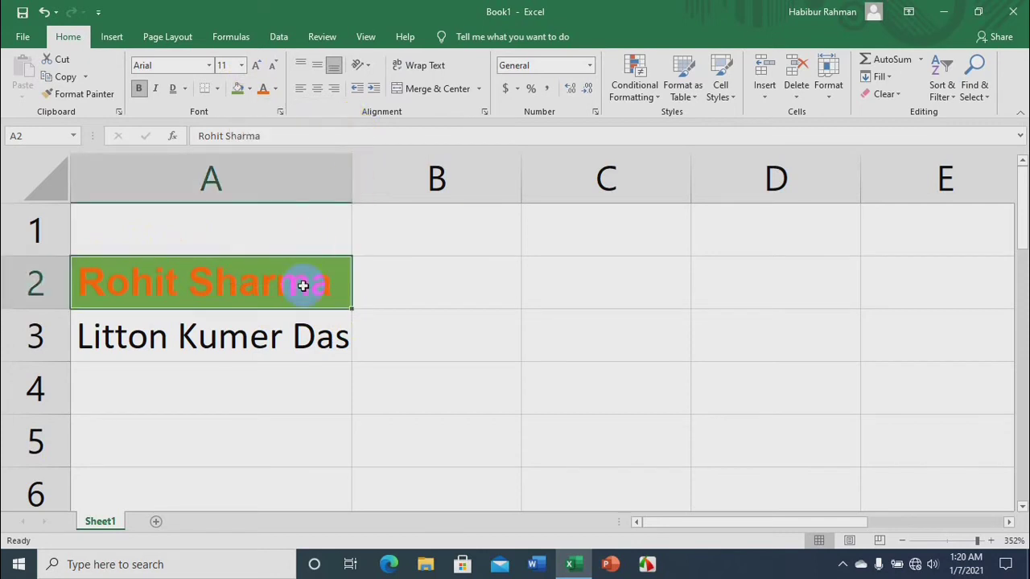
pyautogui.click(251, 93)
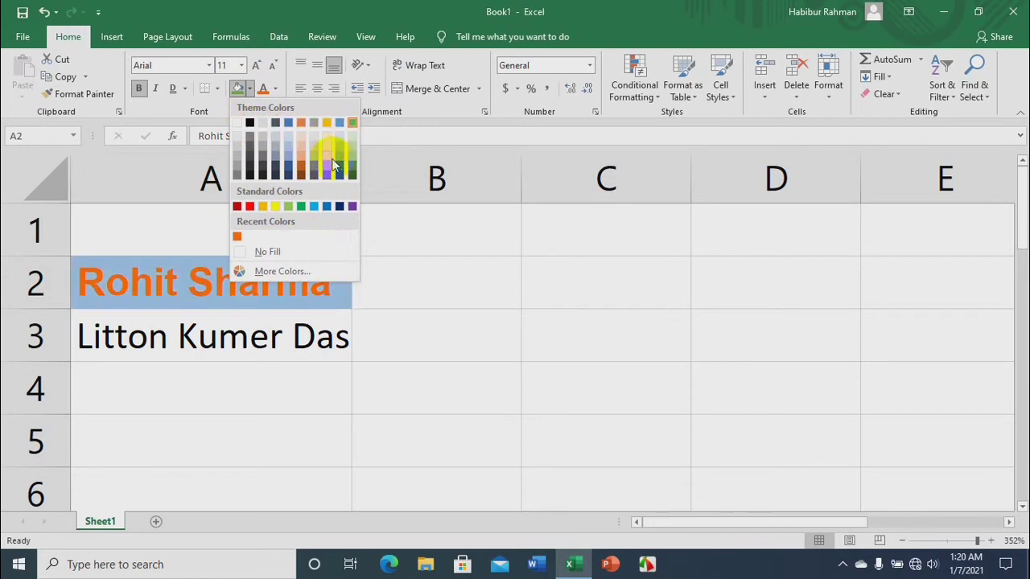
pyautogui.click(263, 208)
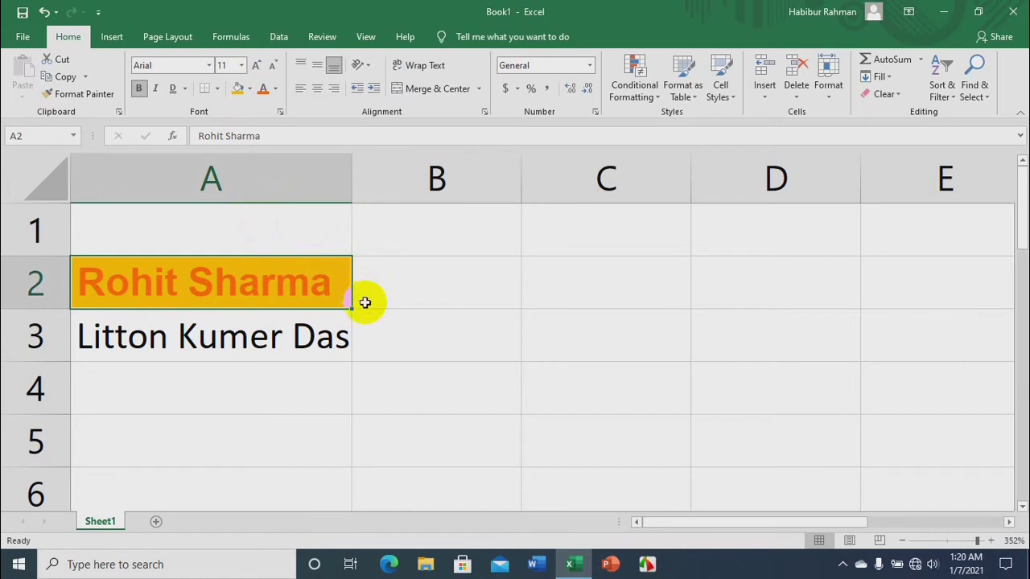
pyautogui.click(250, 89)
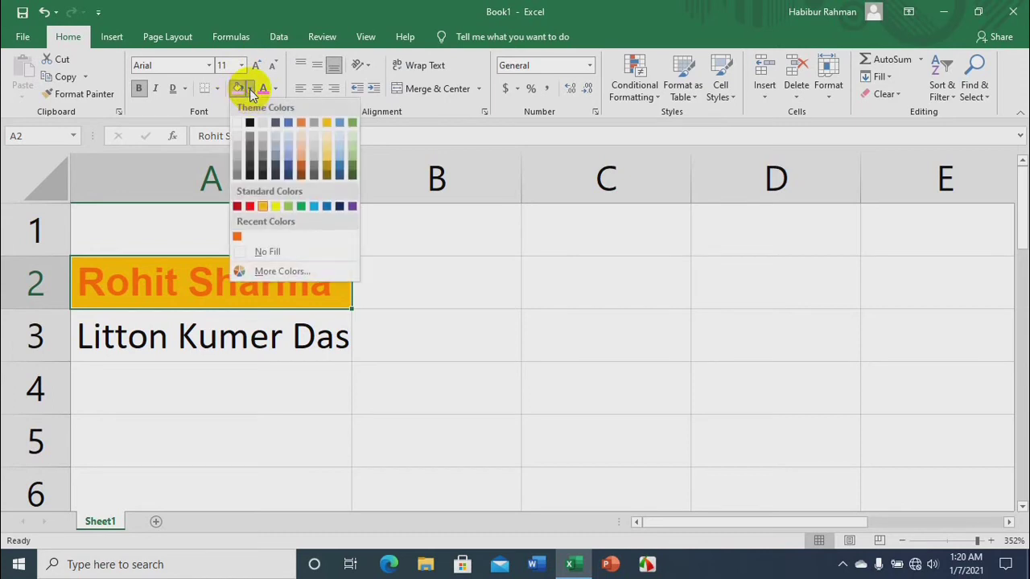
pyautogui.click(239, 120)
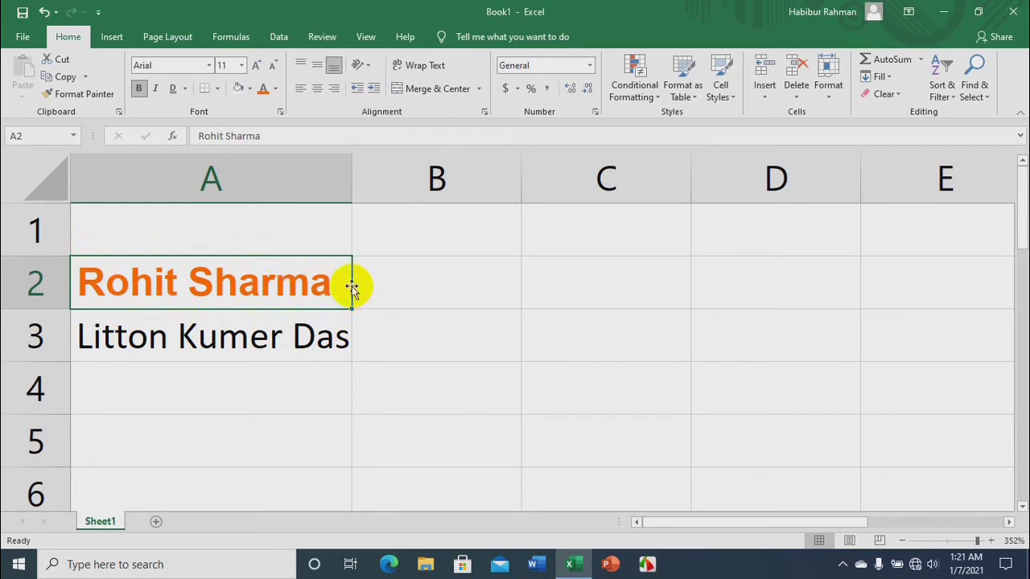
# Step: Add a bottom border and a top border to cell A3
pyautogui.click(284, 340)
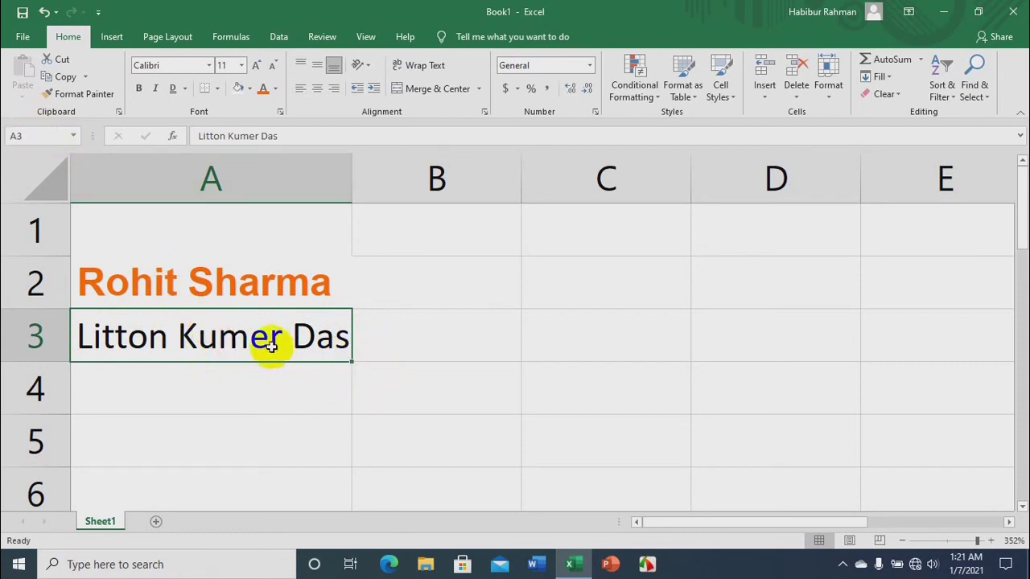
pyautogui.click(218, 90)
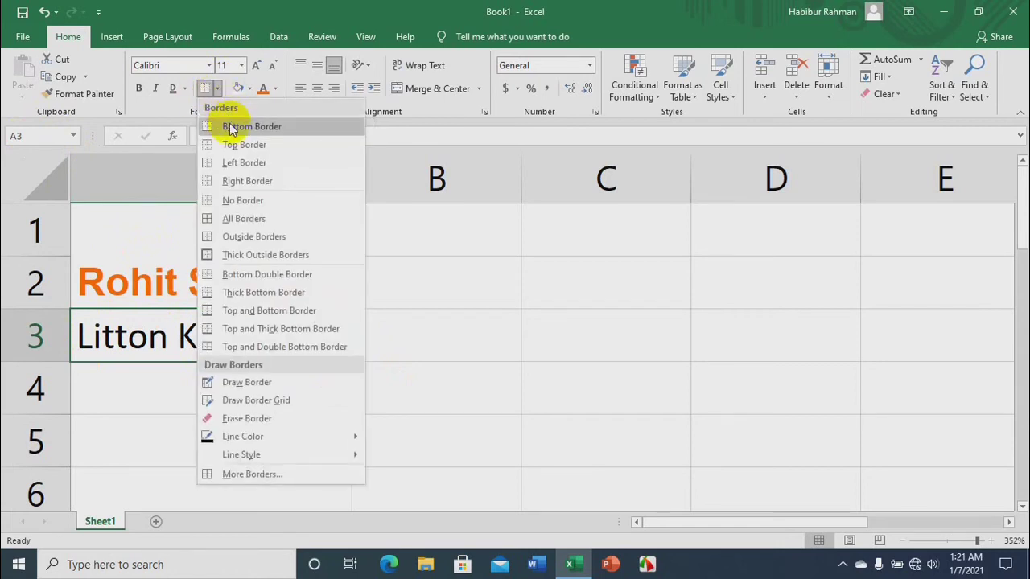
pyautogui.click(231, 125)
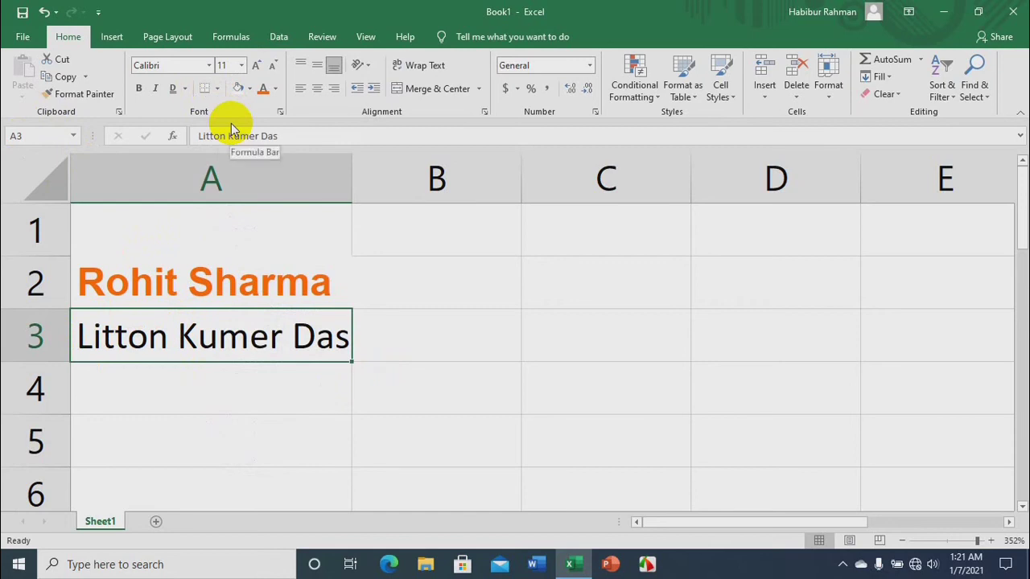
pyautogui.click(321, 421)
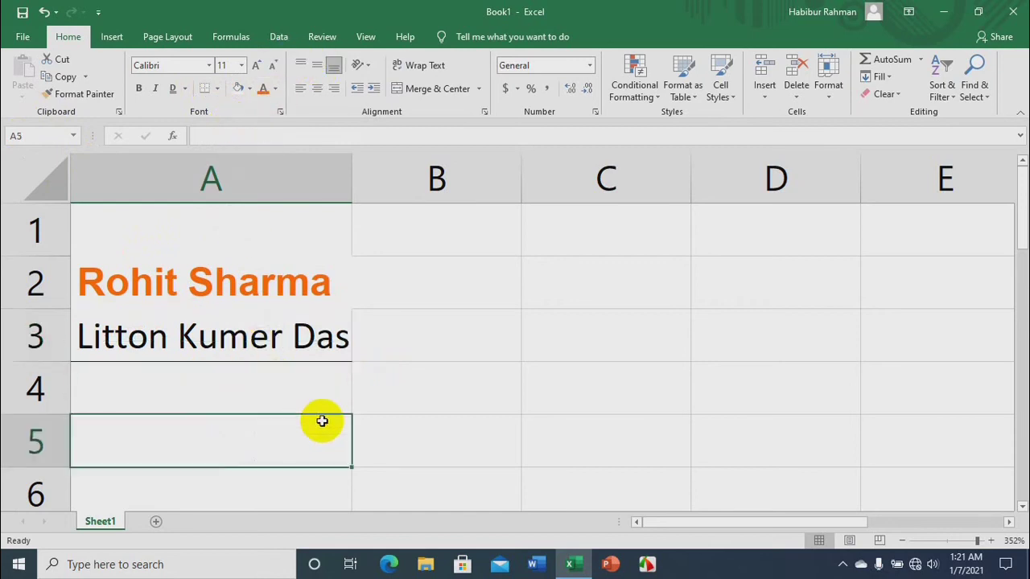
pyautogui.click(278, 346)
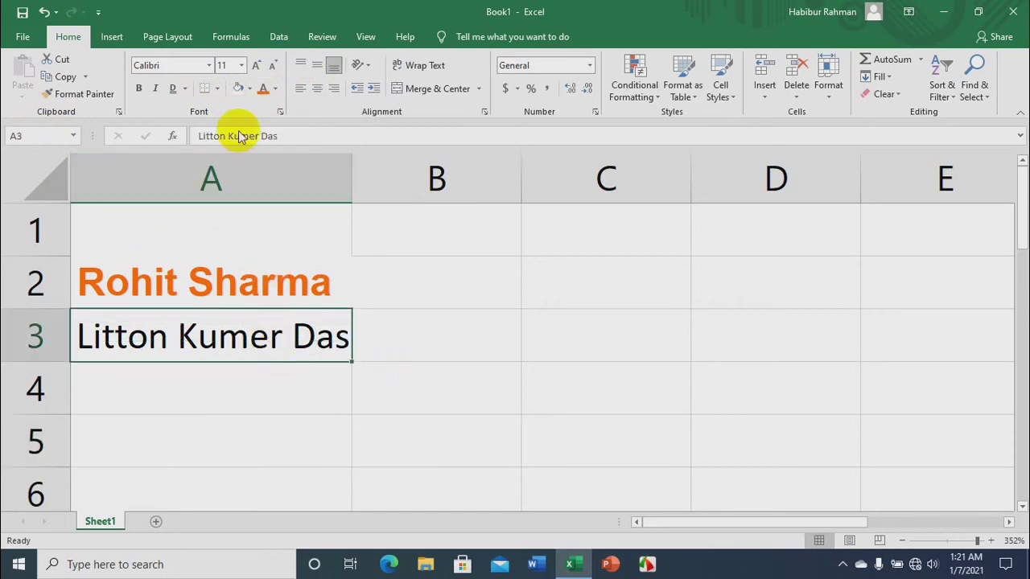
pyautogui.click(217, 91)
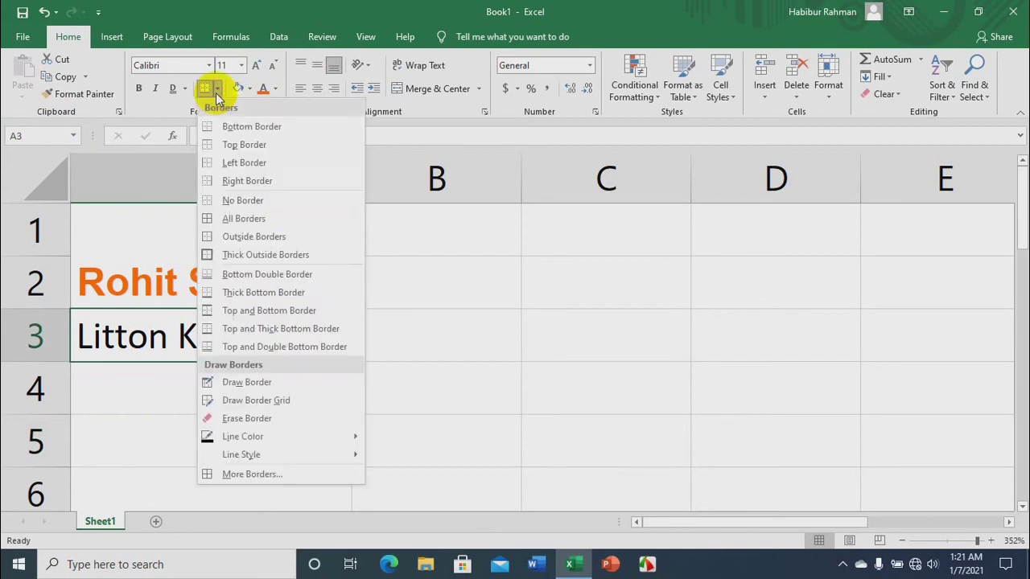
pyautogui.click(226, 145)
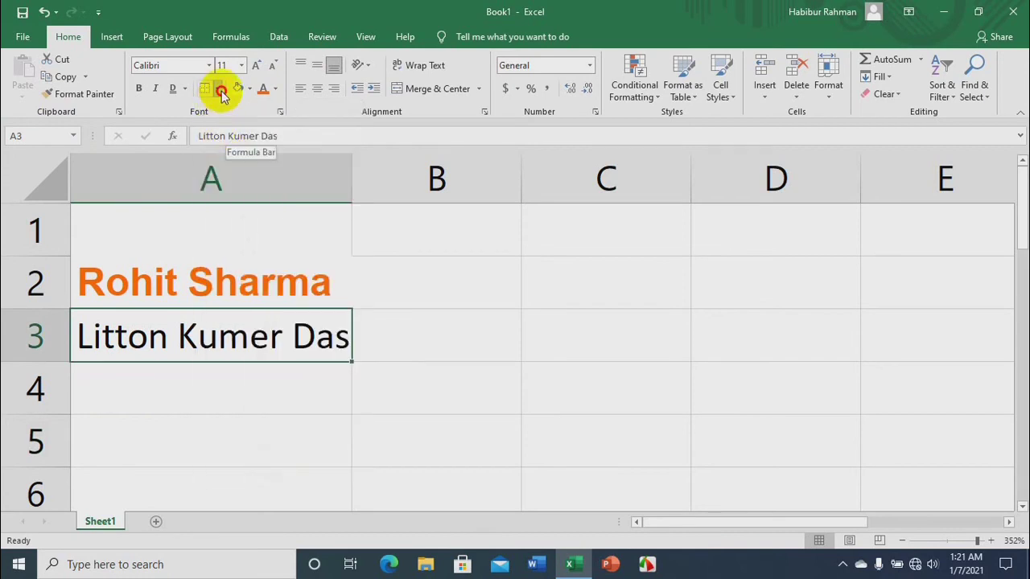
# Step: Apply thick outside borders to A3 and check them by selecting the neighbouring cell
pyautogui.click(220, 90)
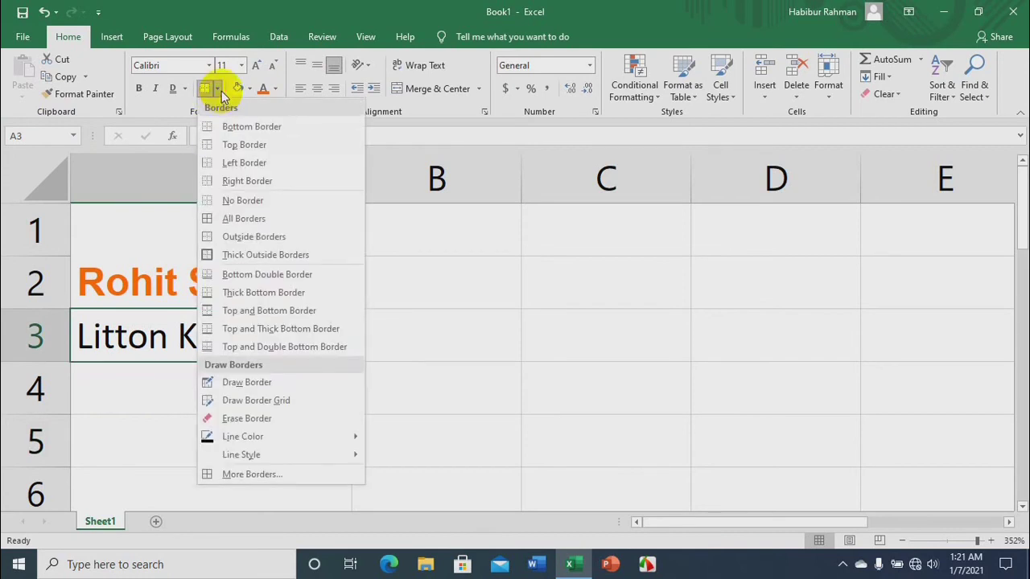
pyautogui.click(262, 256)
pyautogui.click(260, 281)
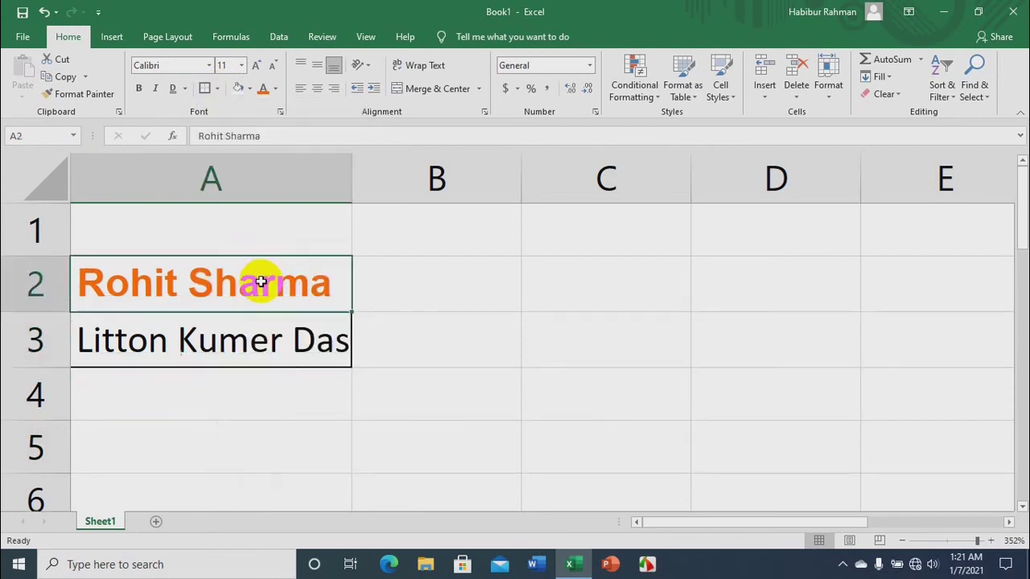
pyautogui.click(261, 341)
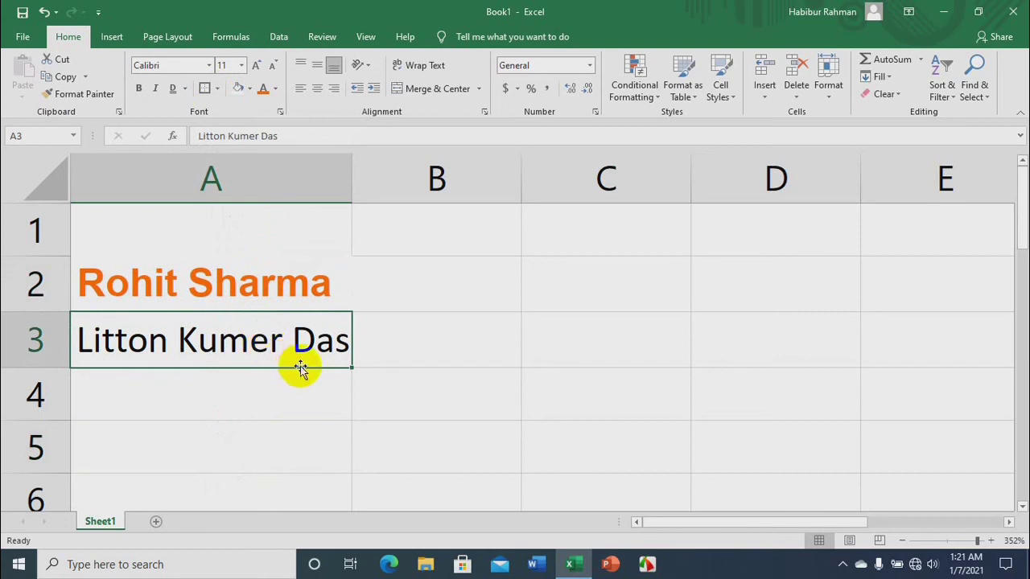
pyautogui.click(307, 294)
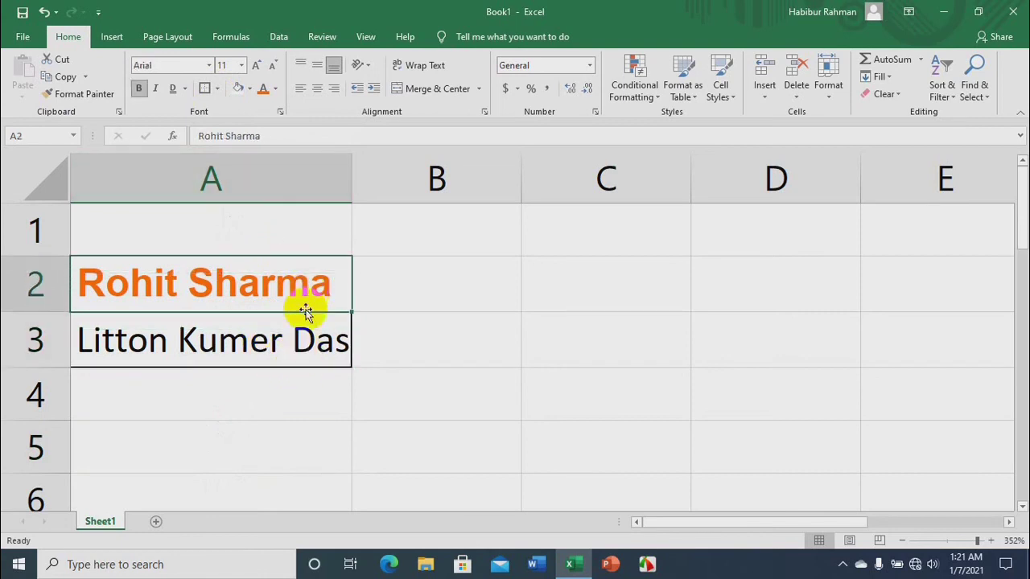
pyautogui.click(307, 321)
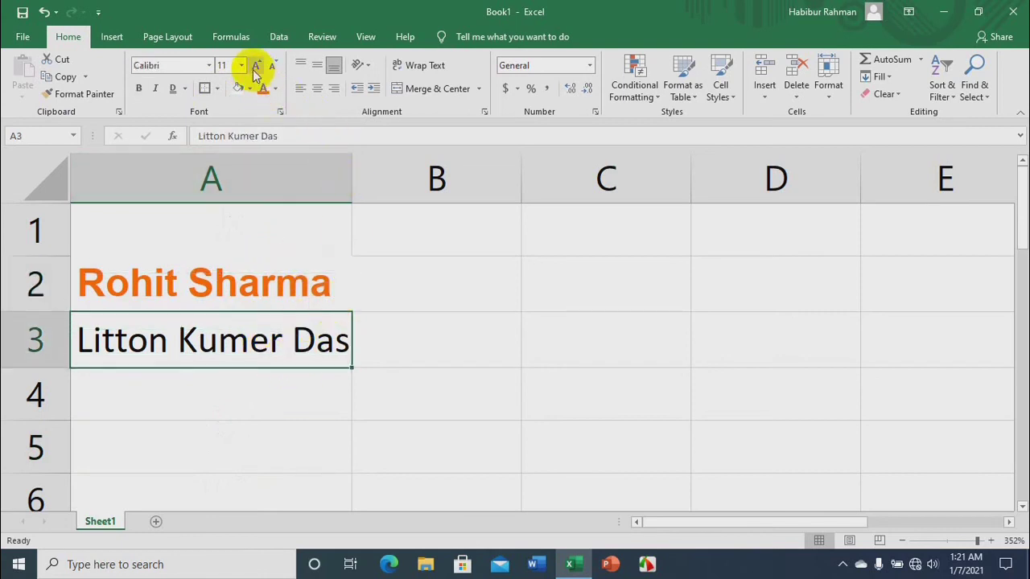
# Step: Apply the Top and Double Bottom Border style to A3 and check it with A2 selected
pyautogui.click(220, 91)
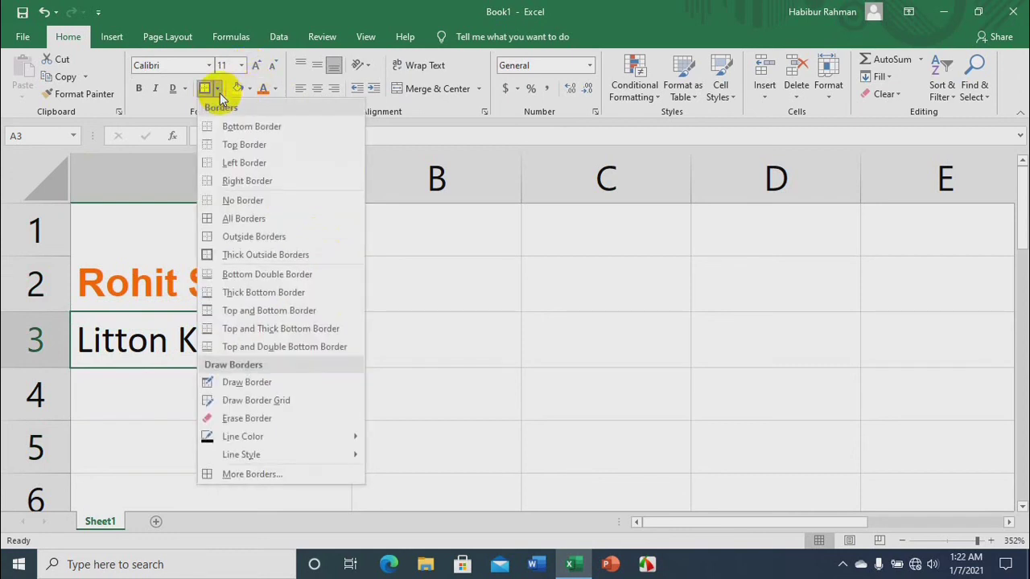
pyautogui.click(268, 355)
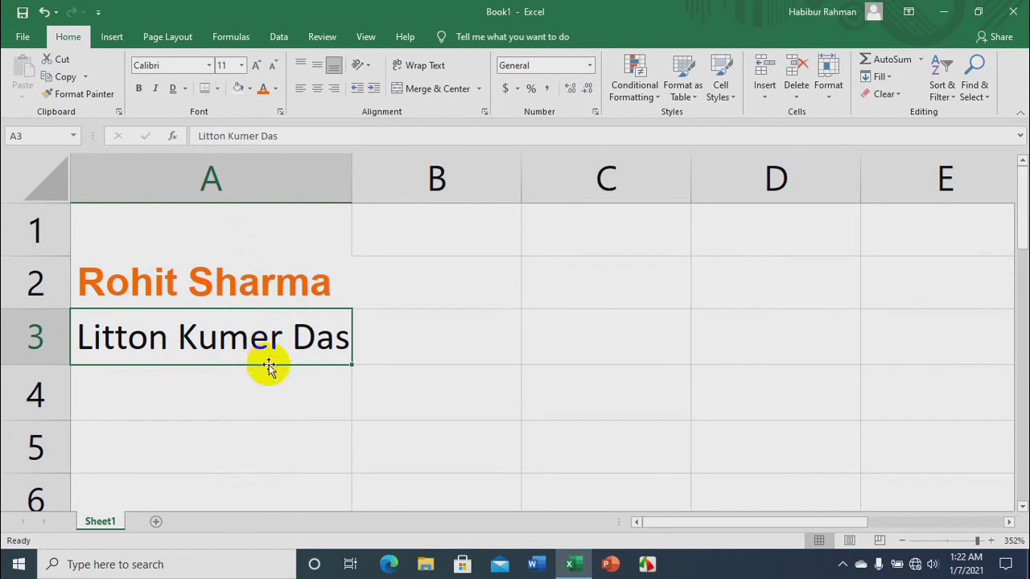
pyautogui.click(267, 379)
pyautogui.click(258, 344)
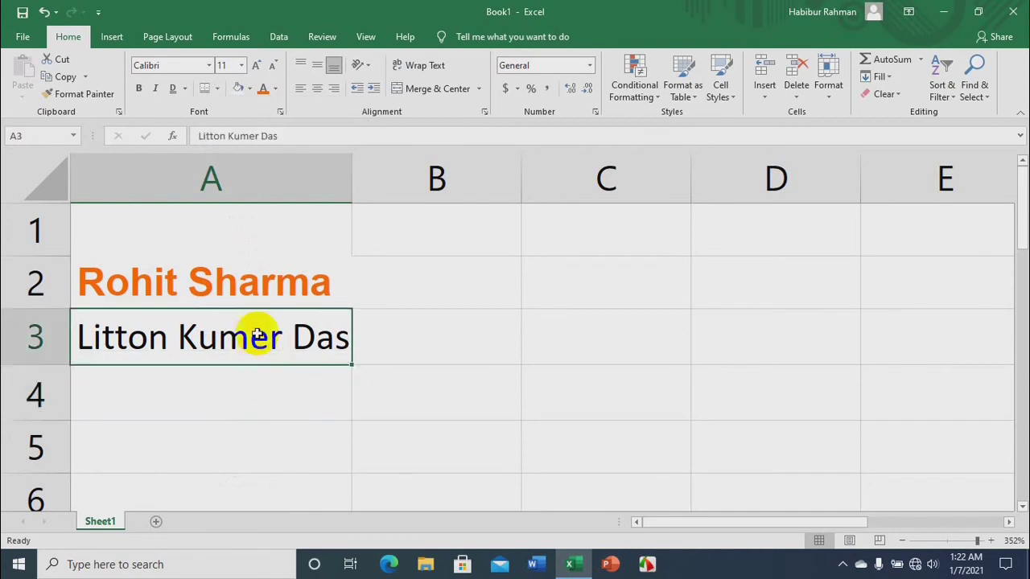
pyautogui.click(246, 278)
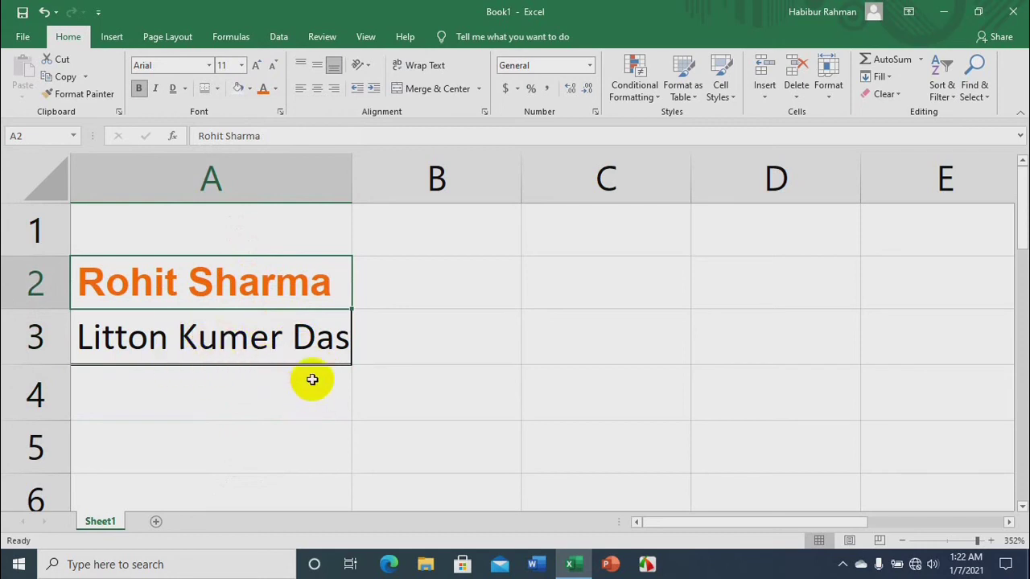
pyautogui.click(218, 92)
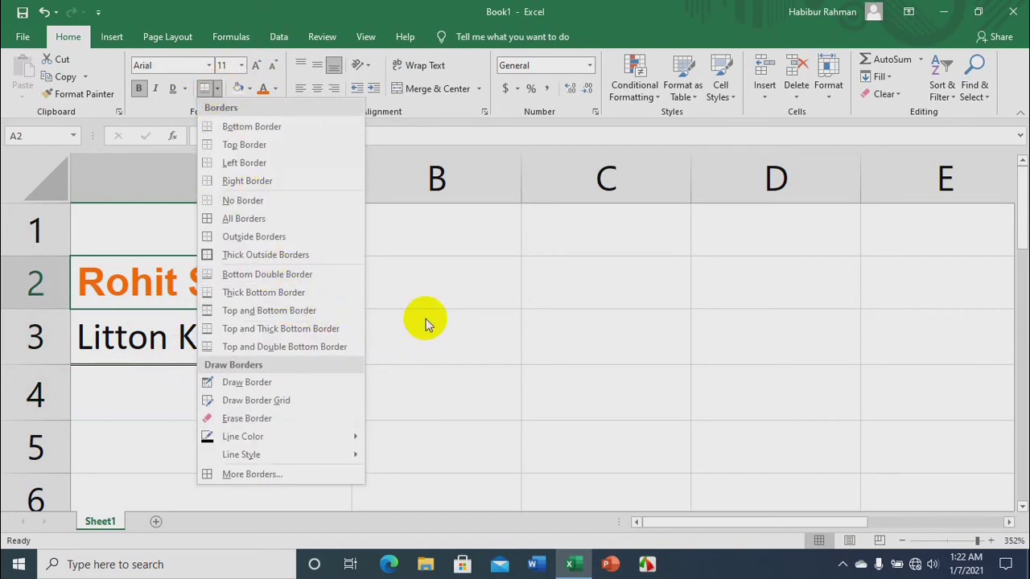
pyautogui.click(138, 329)
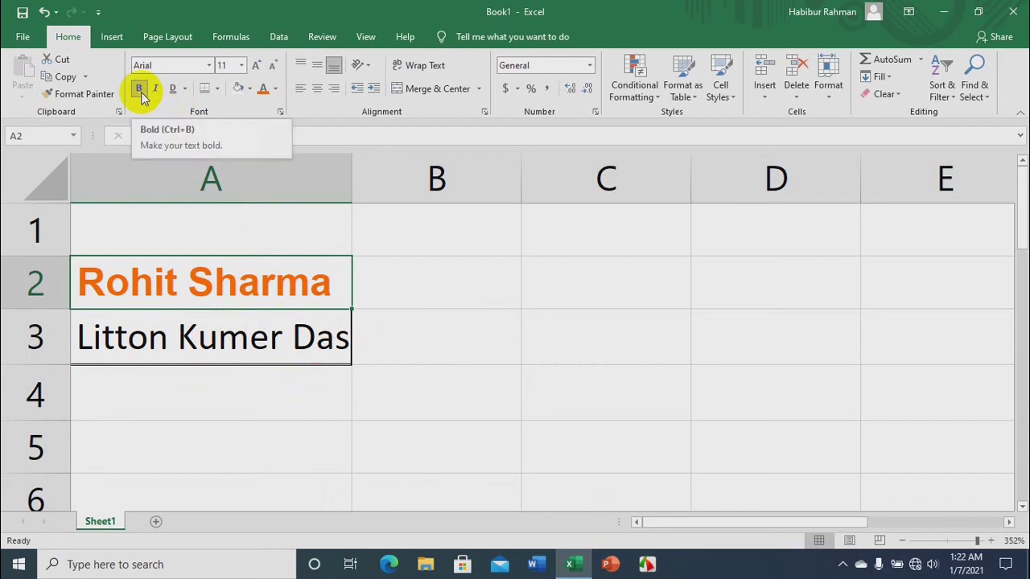
# Step: Make the name in A3 bold and widen column A slightly to fit it
pyautogui.click(222, 338)
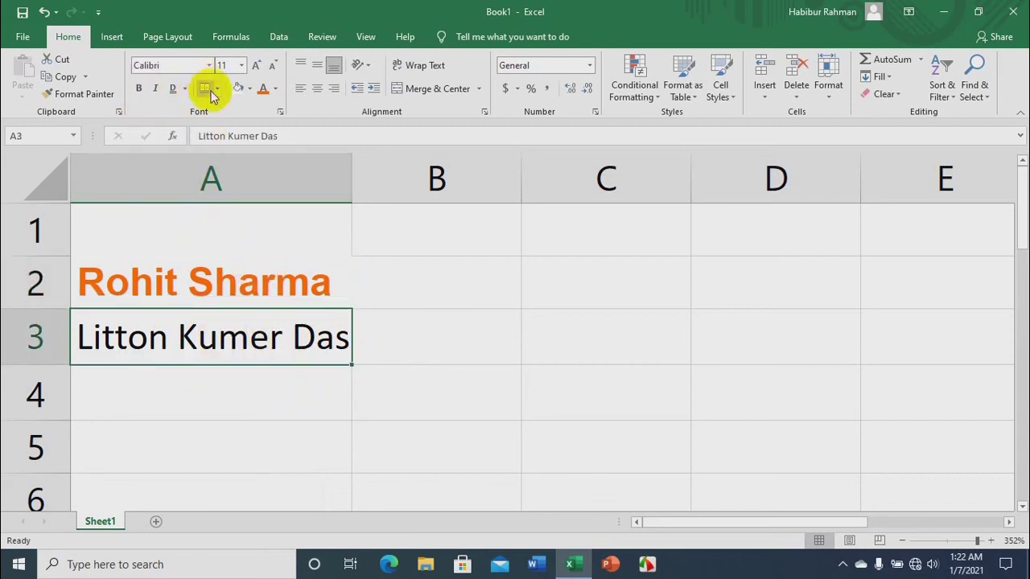
pyautogui.click(139, 89)
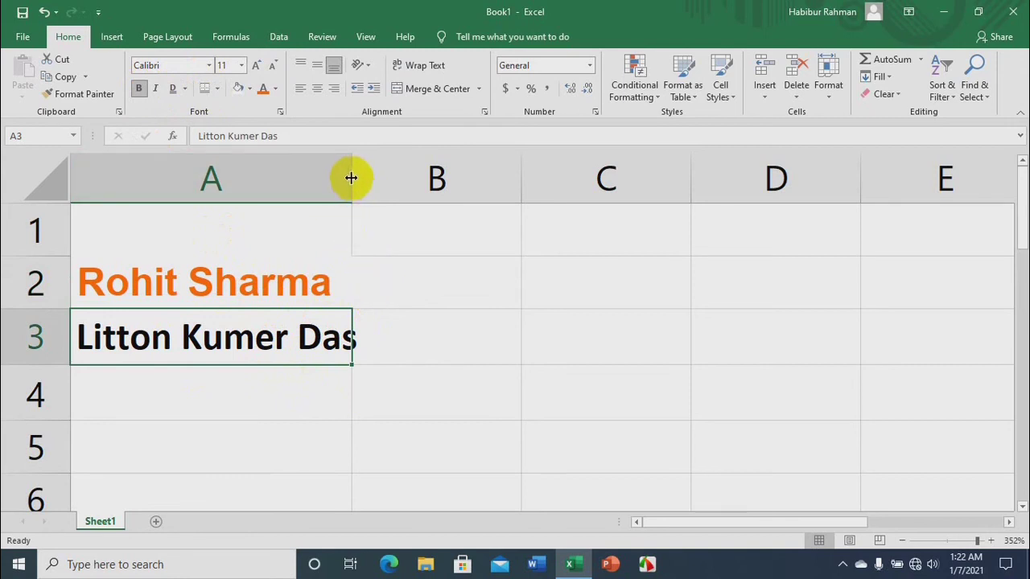
pyautogui.moveTo(351, 178); pyautogui.dragTo(359, 179)
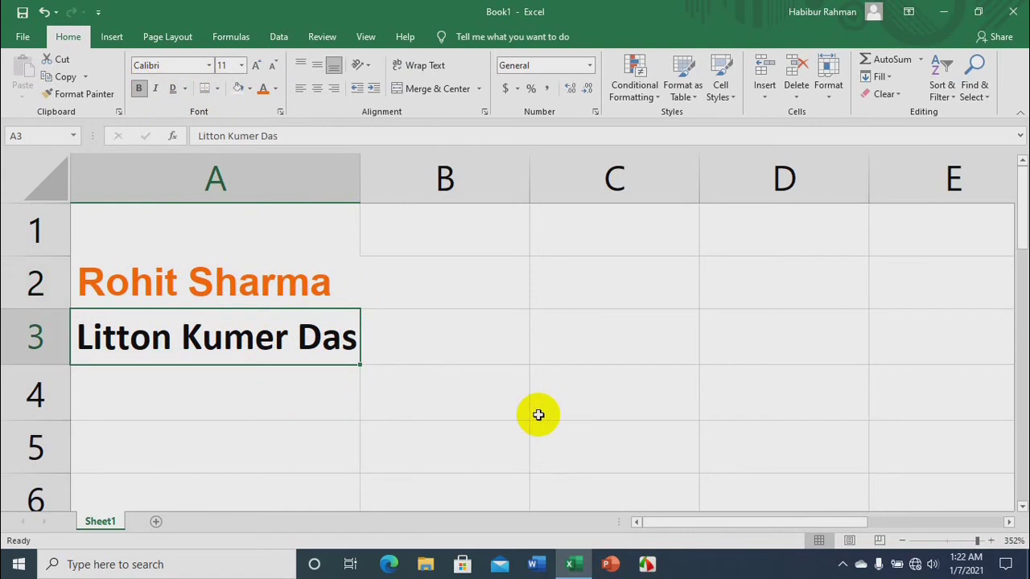
pyautogui.click(318, 281)
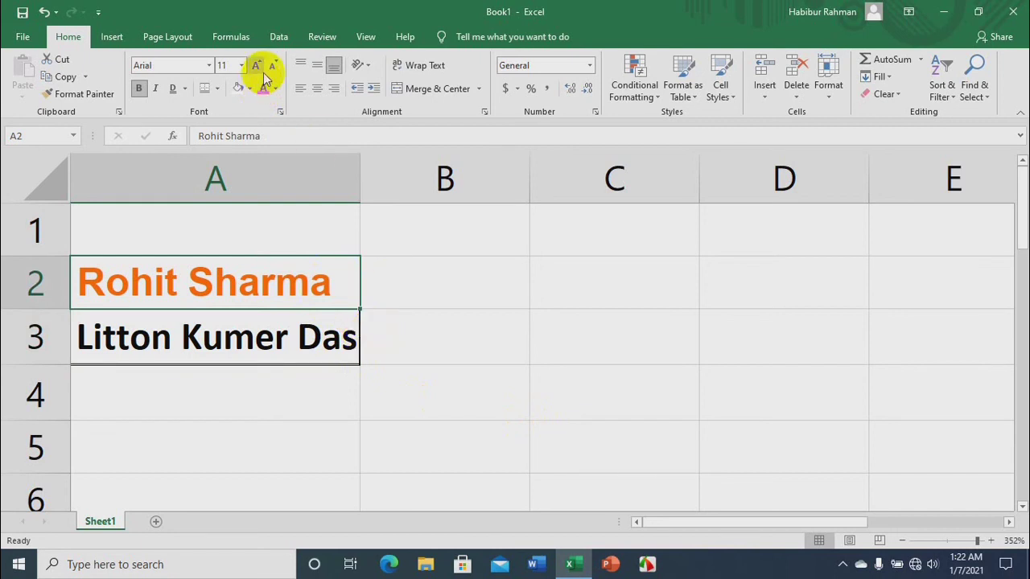
pyautogui.click(328, 164)
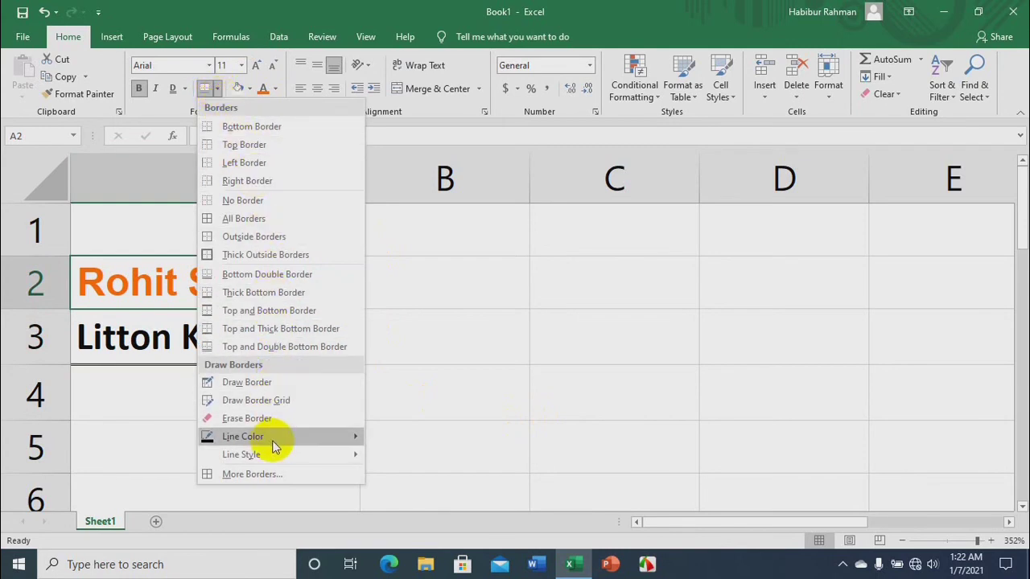
pyautogui.moveTo(277, 445)
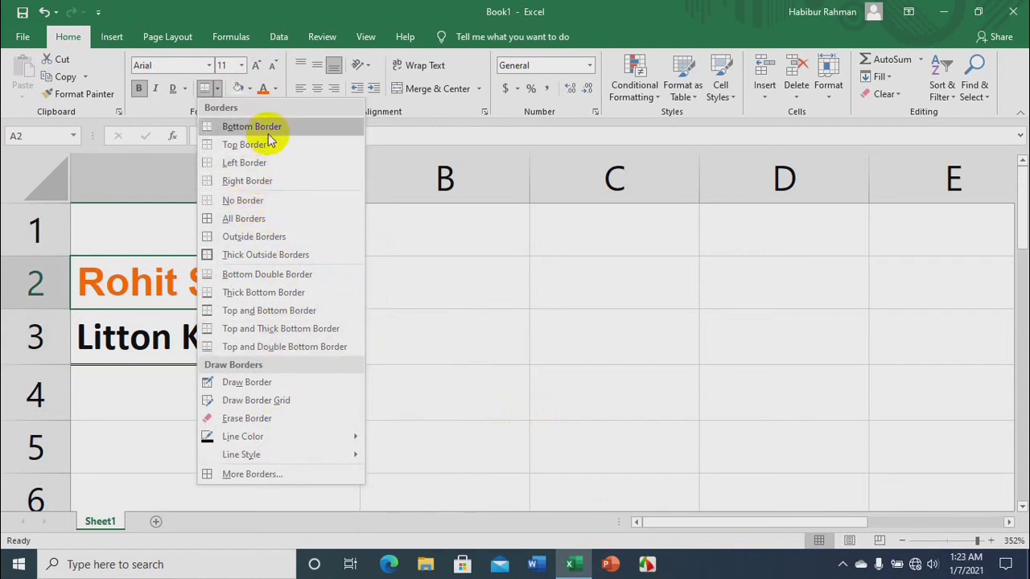
# Step: Clear all content and formatting from cell A2
pyautogui.click(166, 269)
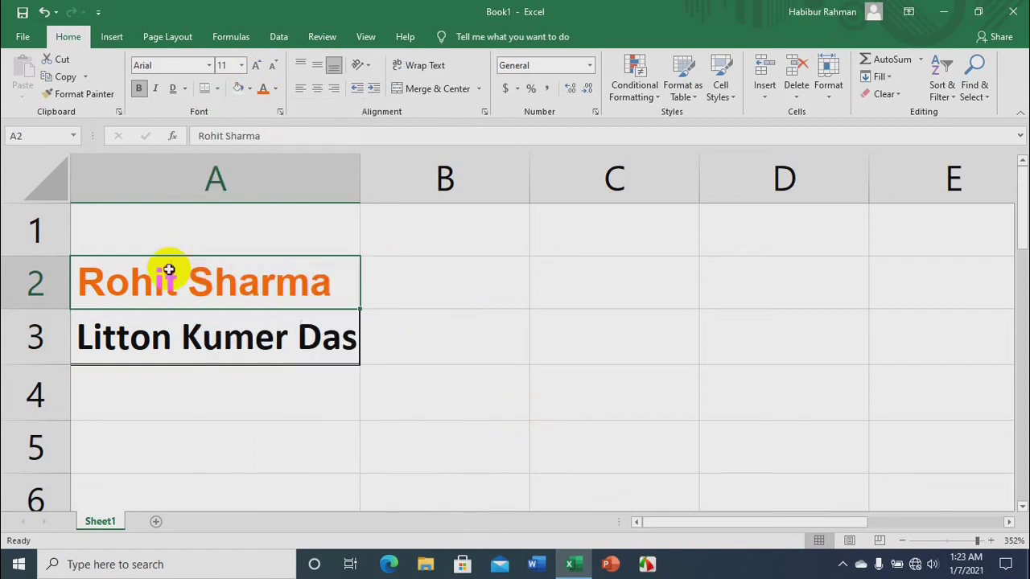
pyautogui.click(883, 95)
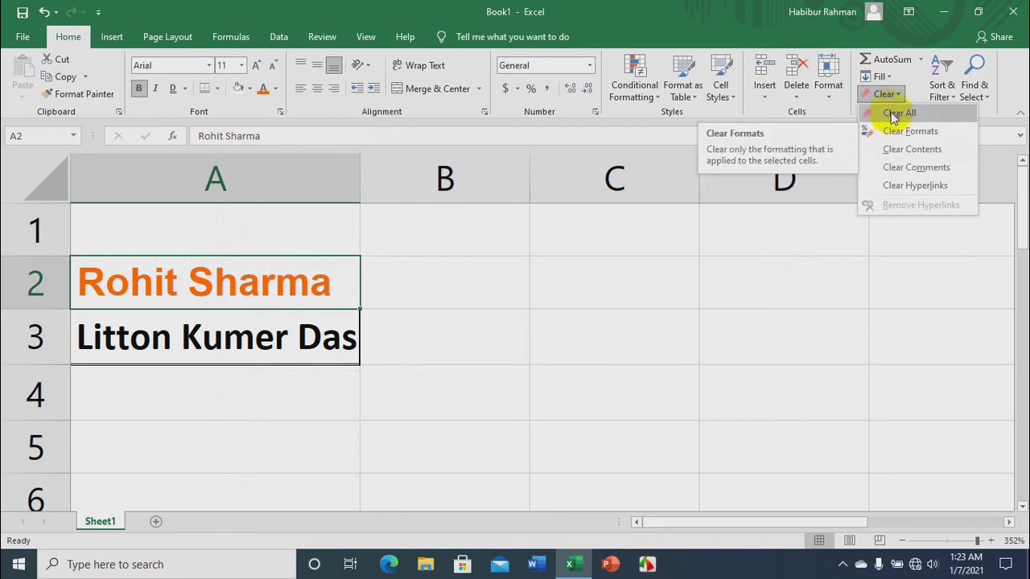
pyautogui.click(892, 113)
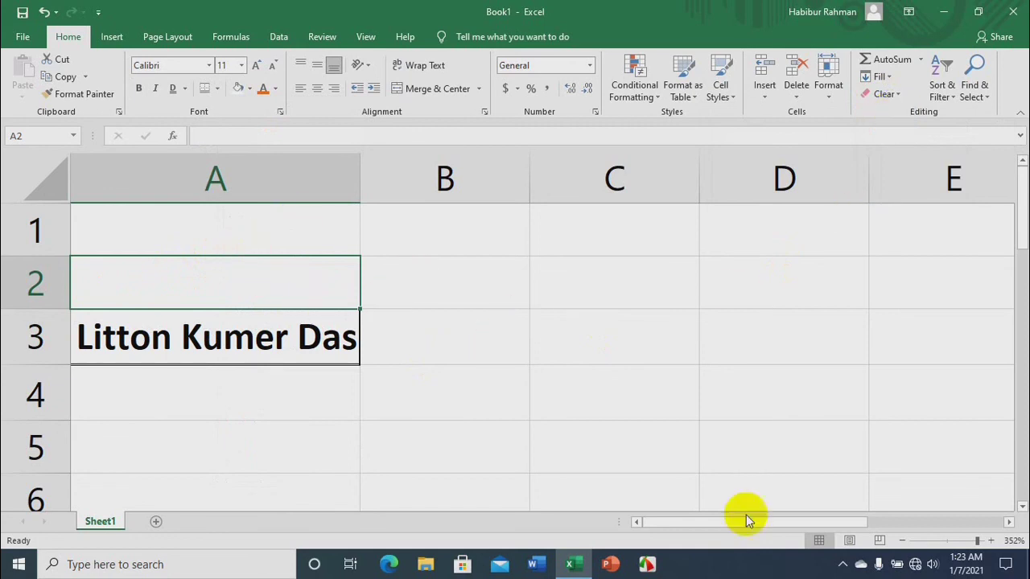
# Step: Undo the clearing of A2, the widening of column A and the bold formatting on A3
pyautogui.click(46, 15)
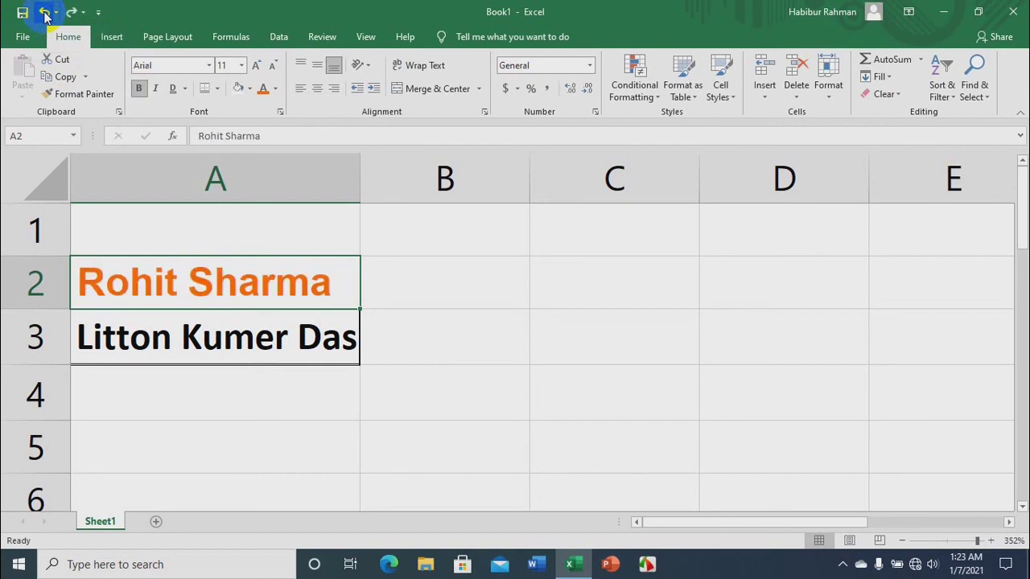
pyautogui.click(45, 15)
pyautogui.click(46, 14)
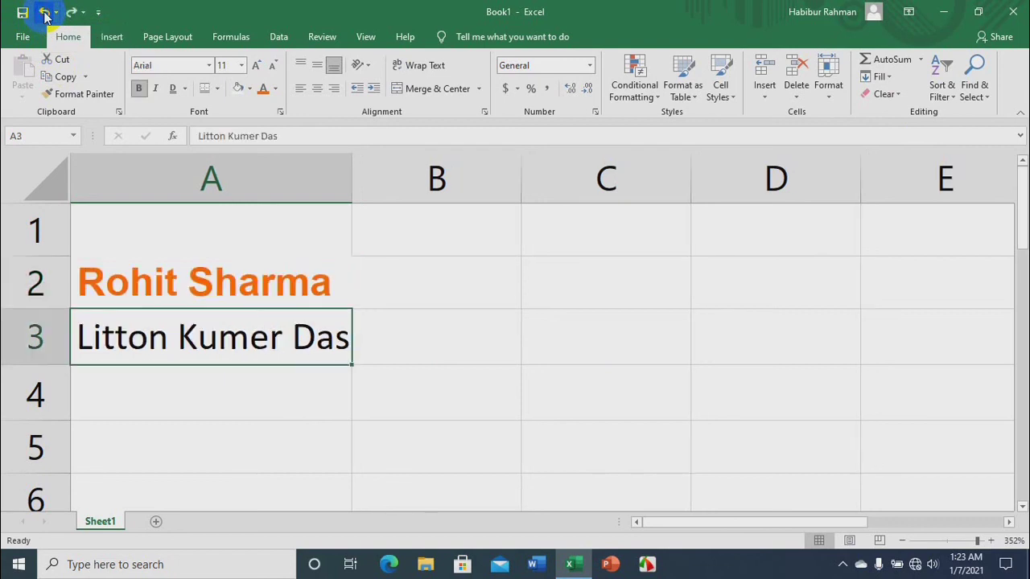
# Step: Undo the remaining formatting changes on A3 and the gold and green fills on A2
pyautogui.click(46, 15)
pyautogui.click(46, 14)
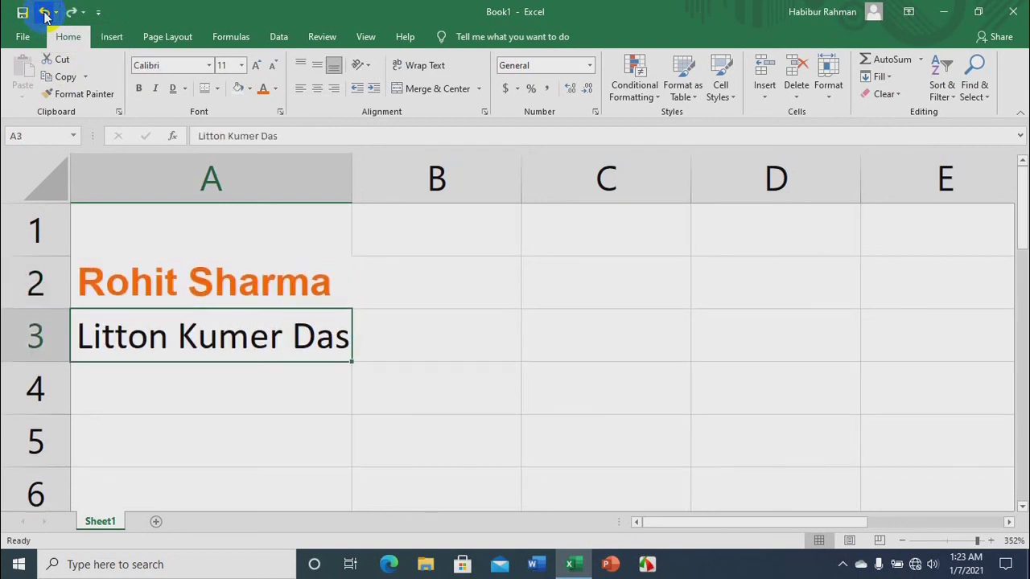
pyautogui.click(46, 15)
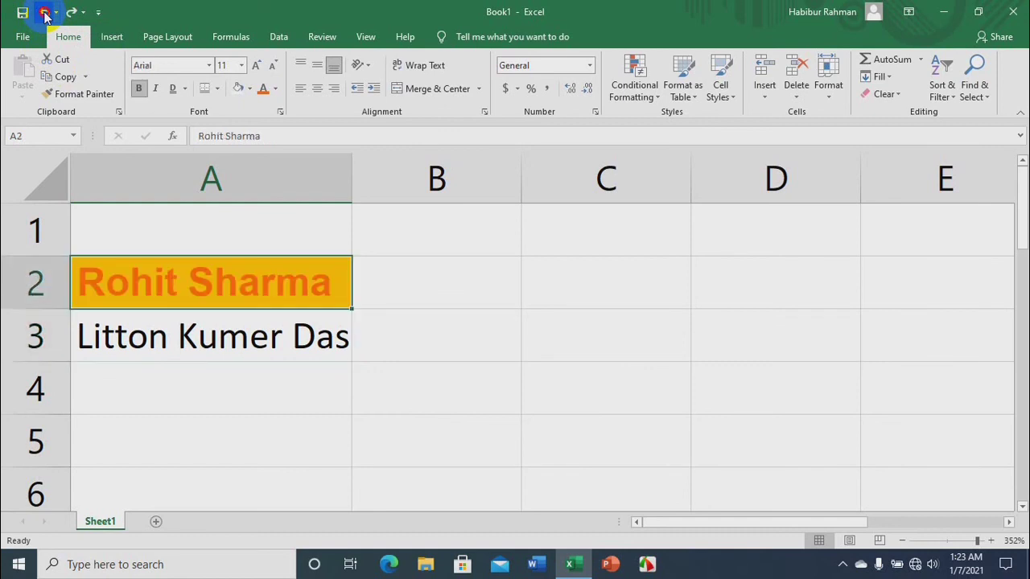
pyautogui.click(46, 15)
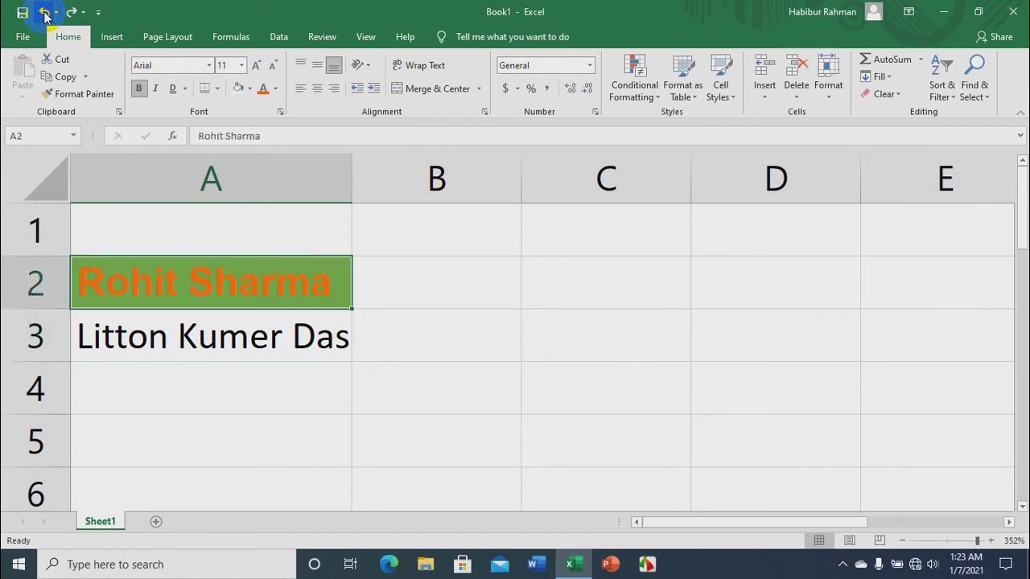
pyautogui.click(46, 14)
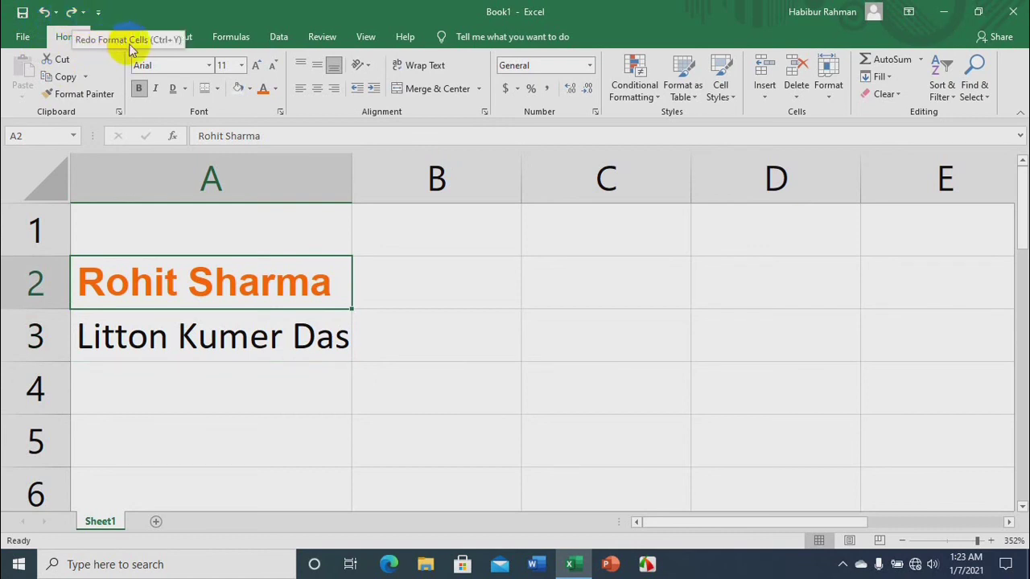
# Step: Redo the green and gold fills on A2, and undo both of them again
pyautogui.click(71, 13)
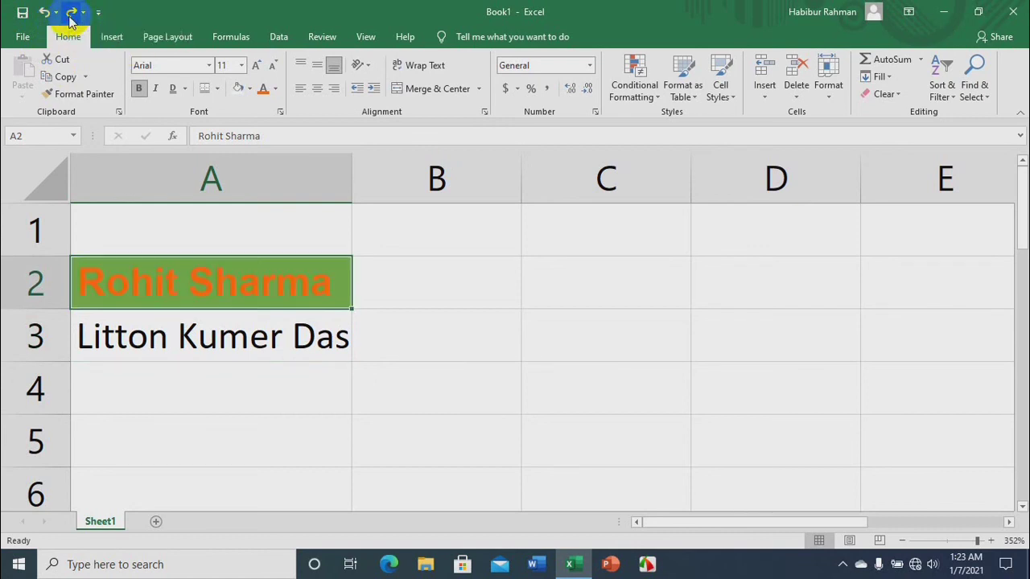
pyautogui.click(71, 13)
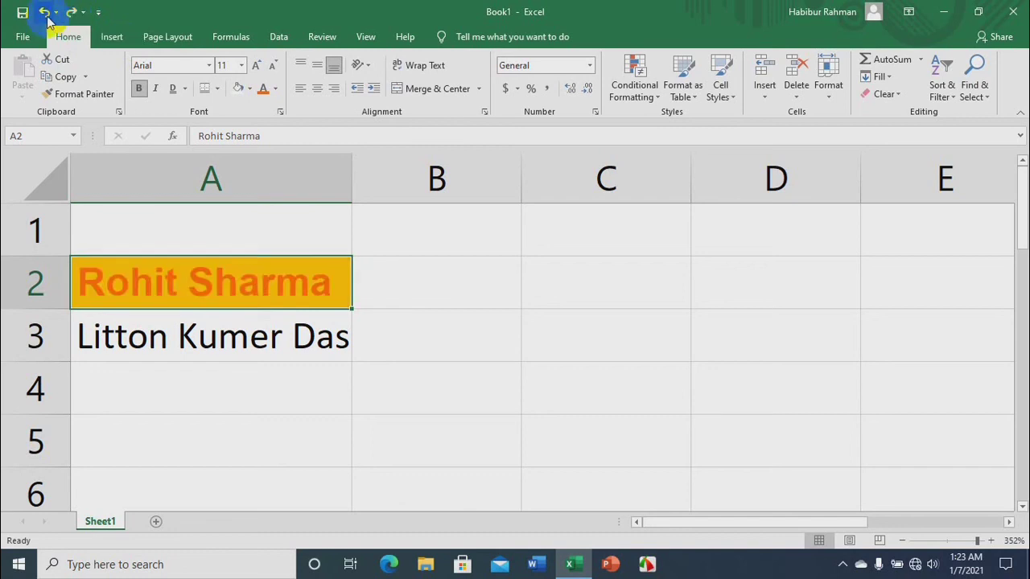
pyautogui.click(44, 13)
pyautogui.click(44, 13)
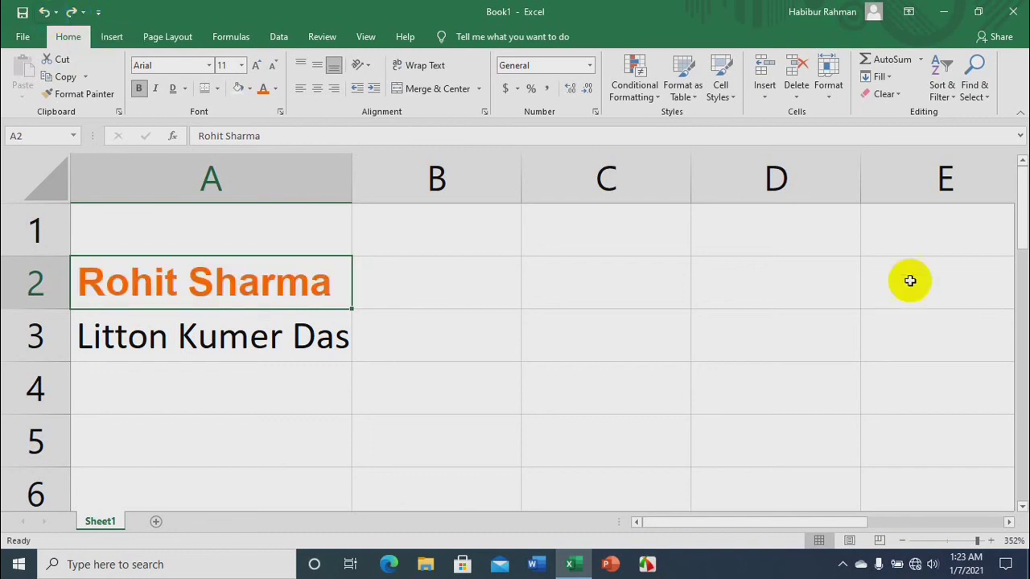
# Step: Clear only the formatting from cell A2, keeping its text, and compare the cell with A3
pyautogui.click(885, 94)
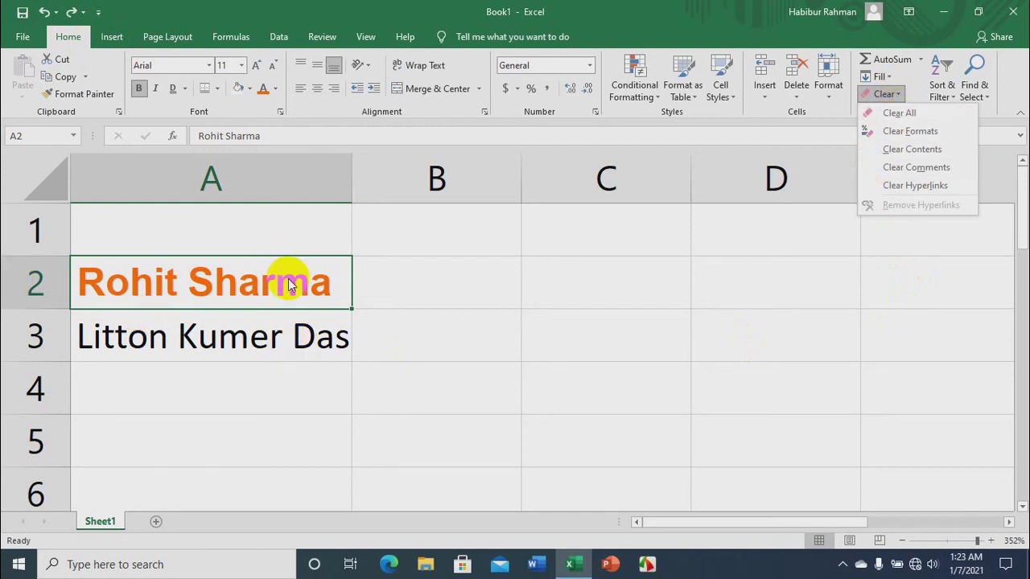
pyautogui.click(918, 136)
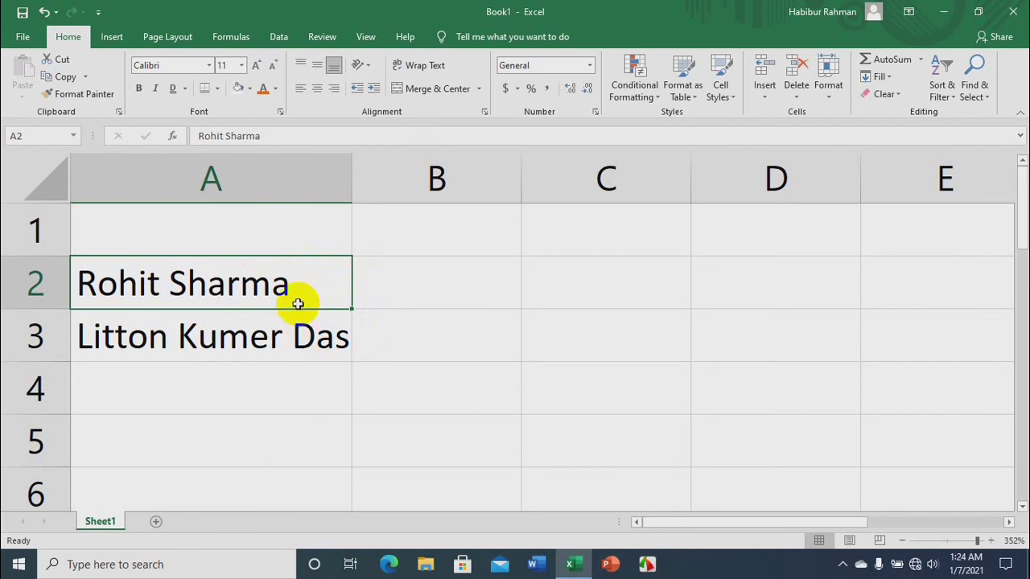
pyautogui.click(294, 333)
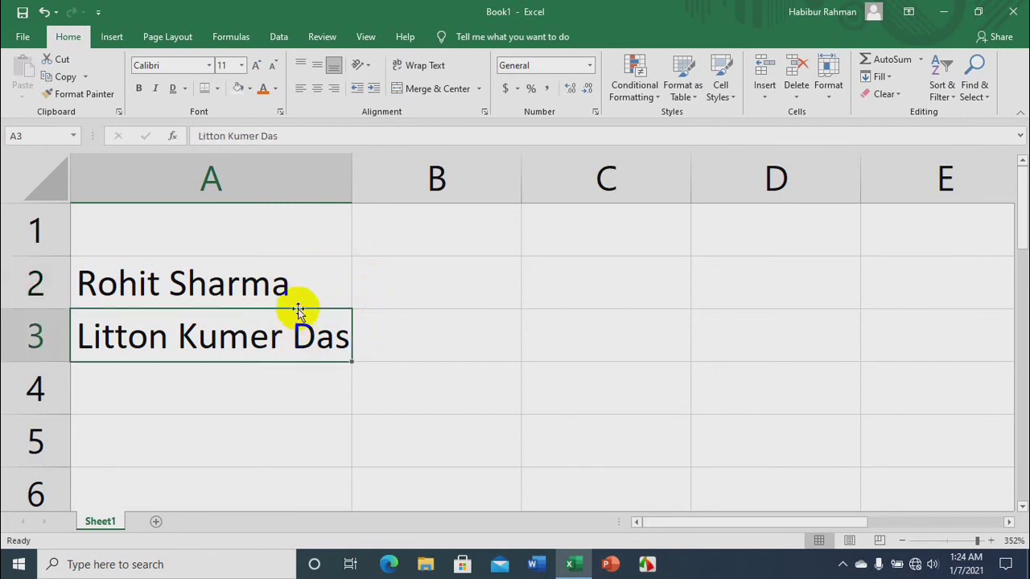
pyautogui.click(303, 295)
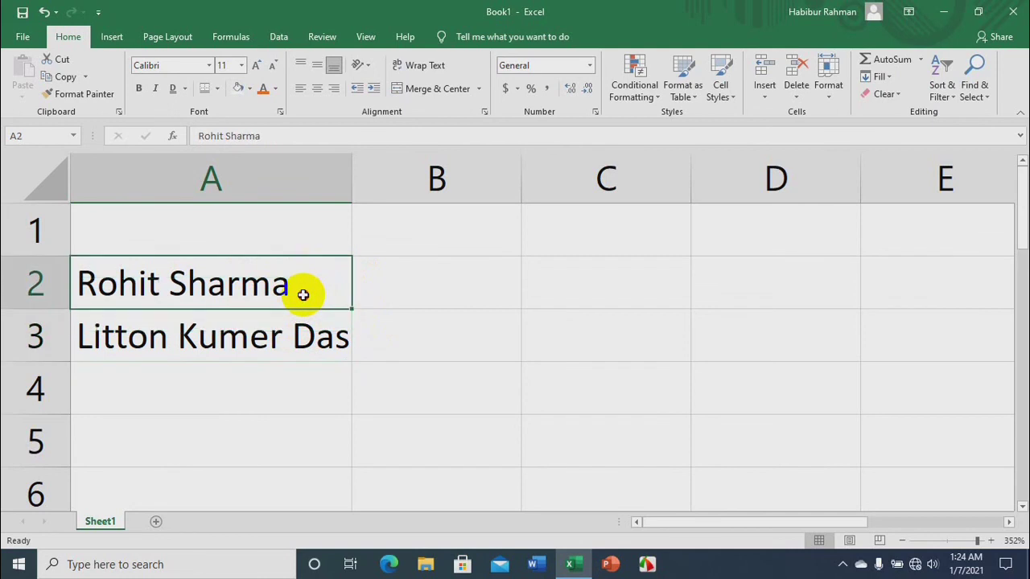
pyautogui.click(285, 340)
pyautogui.scroll(-3, 435, 359)
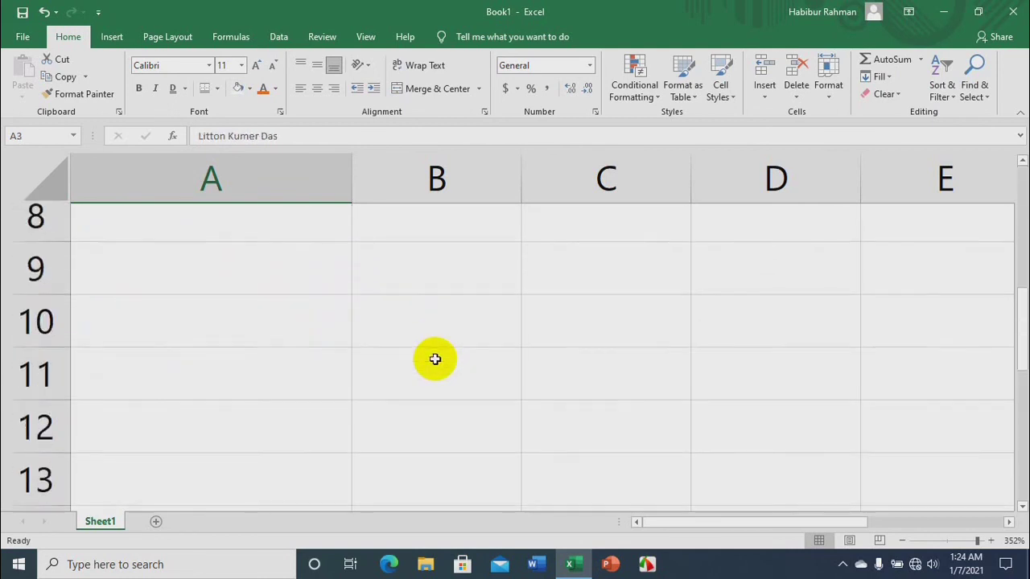
pyautogui.scroll(3, 435, 359)
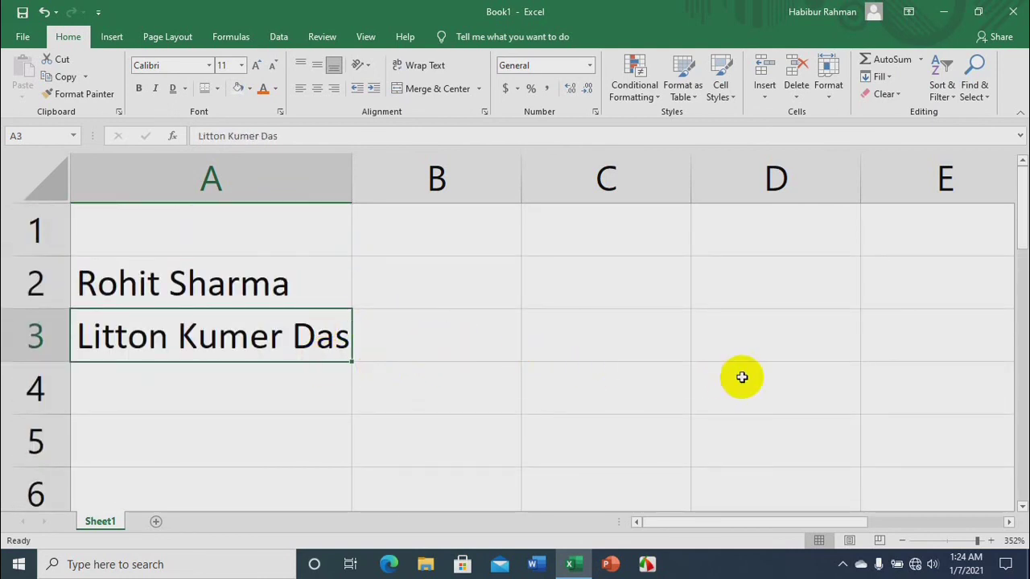
pyautogui.scroll(-2, 740, 375)
pyautogui.scroll(1, 740, 375)
pyautogui.scroll(1, 732, 373)
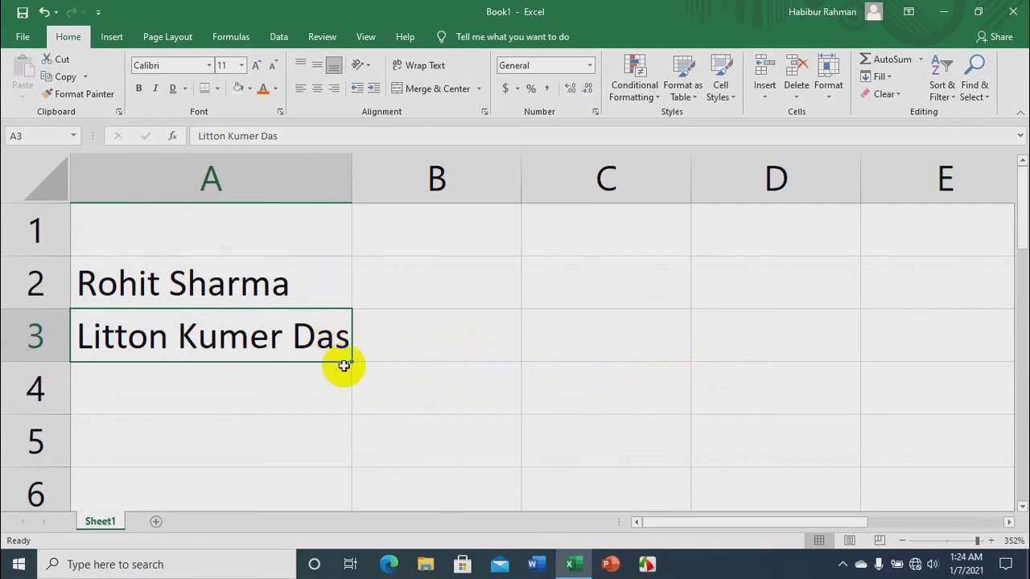
pyautogui.scroll(-3, 382, 368)
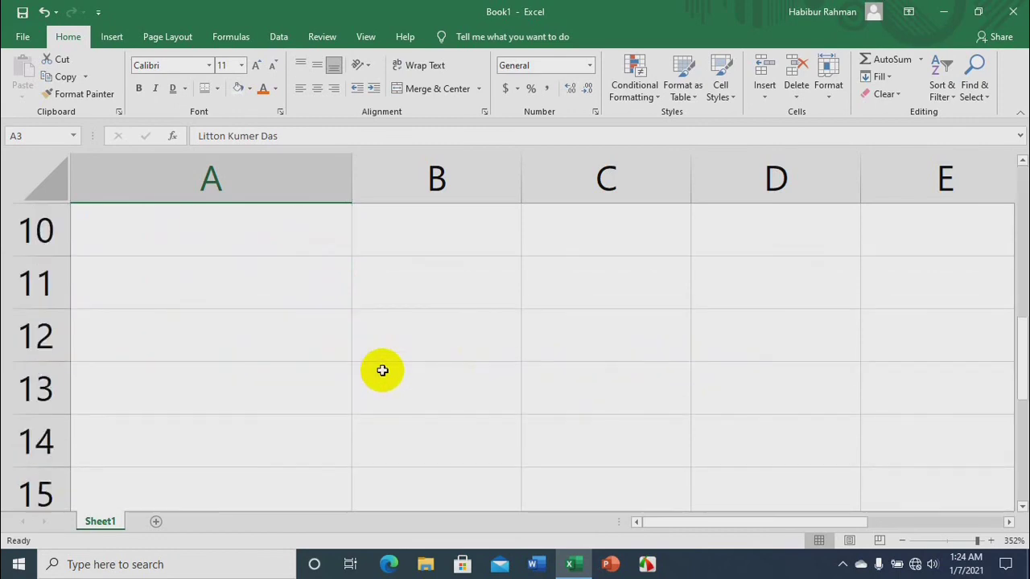
pyautogui.scroll(2, 382, 370)
pyautogui.scroll(1, 382, 370)
pyautogui.scroll(-3, 382, 370)
pyautogui.scroll(3, 383, 370)
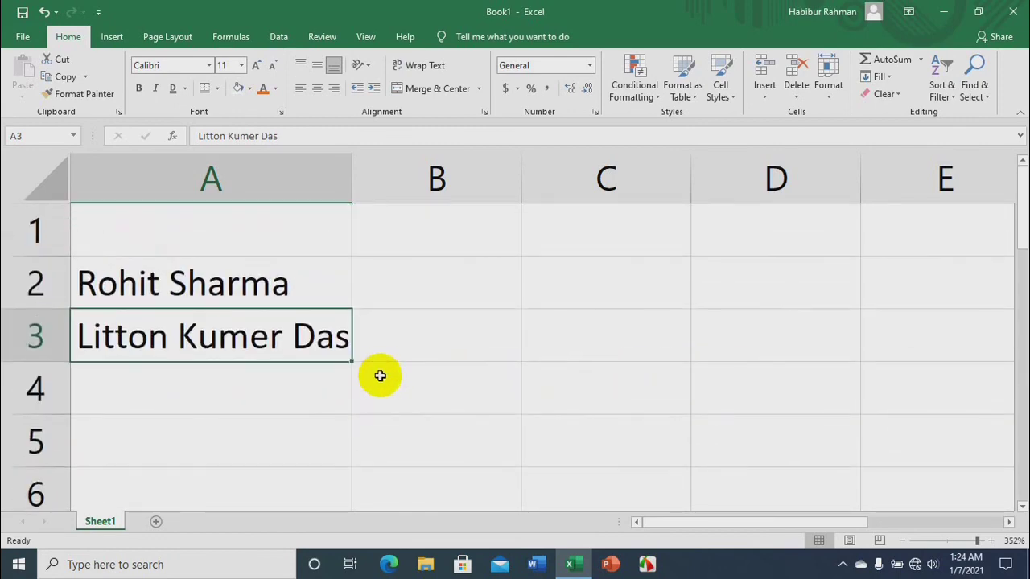
pyautogui.click(269, 281)
pyautogui.click(277, 326)
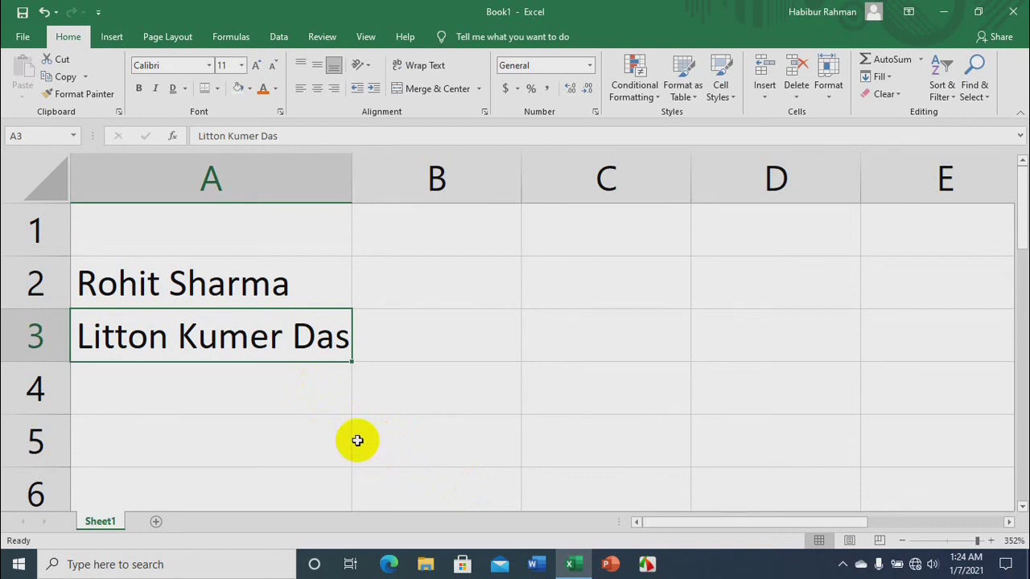
pyautogui.scroll(-2, 356, 437)
pyautogui.scroll(2, 355, 438)
pyautogui.click(276, 422)
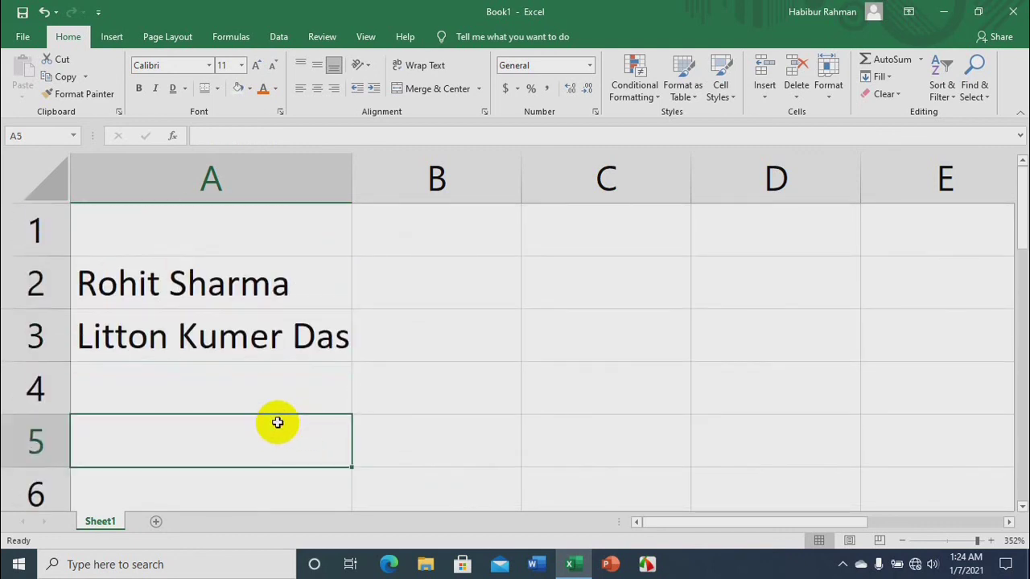
pyautogui.click(444, 344)
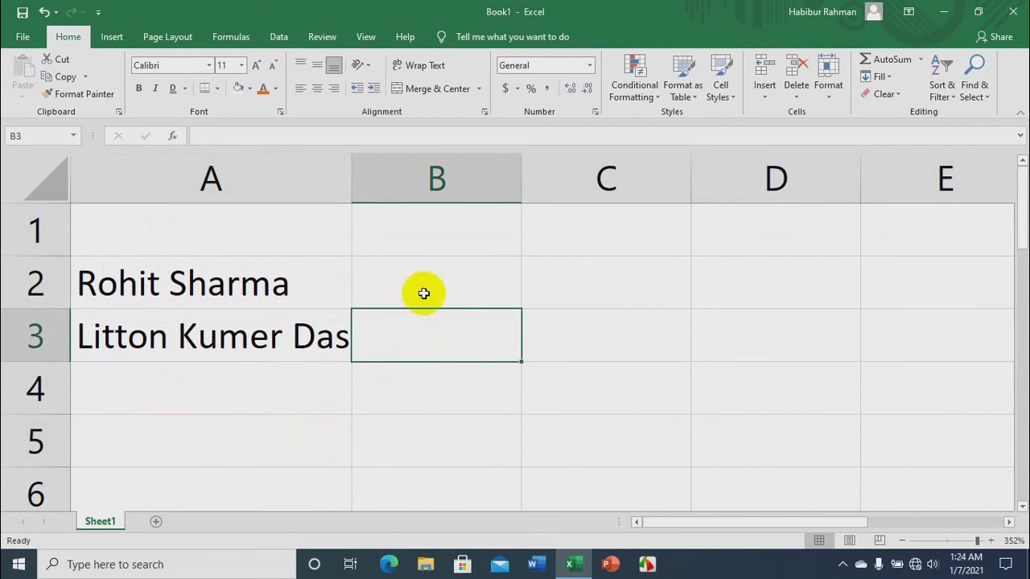
pyautogui.click(296, 296)
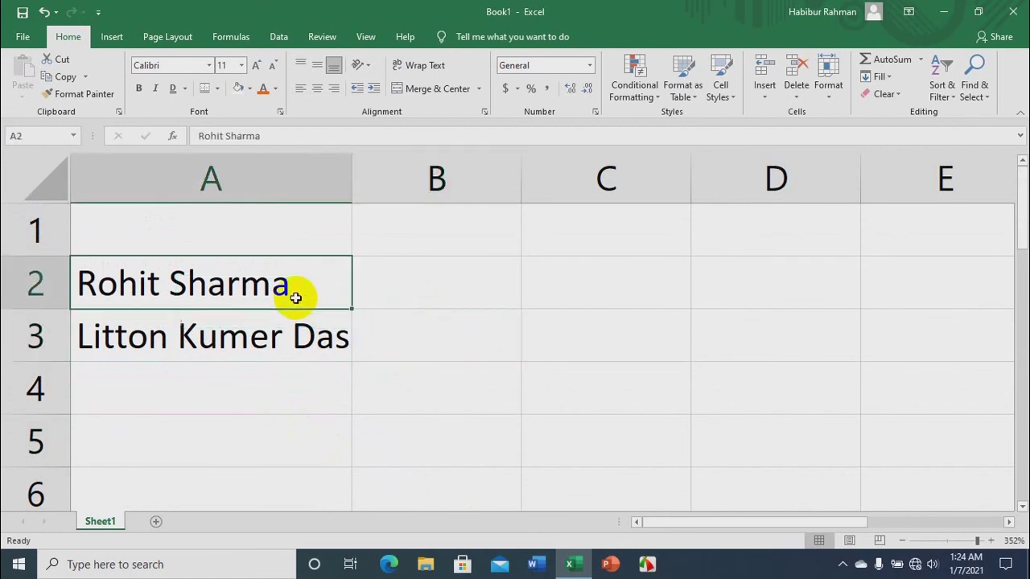
pyautogui.click(275, 322)
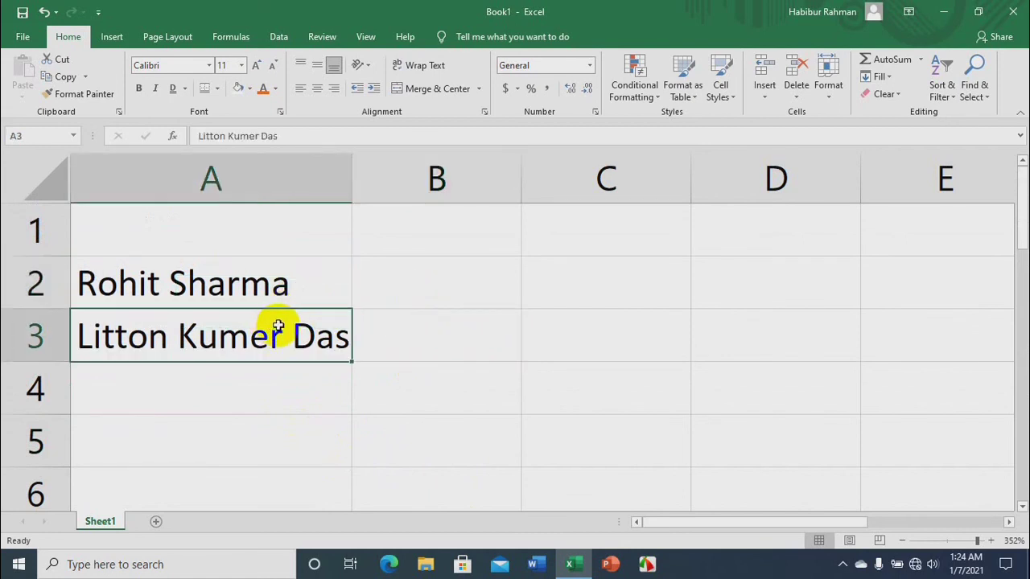